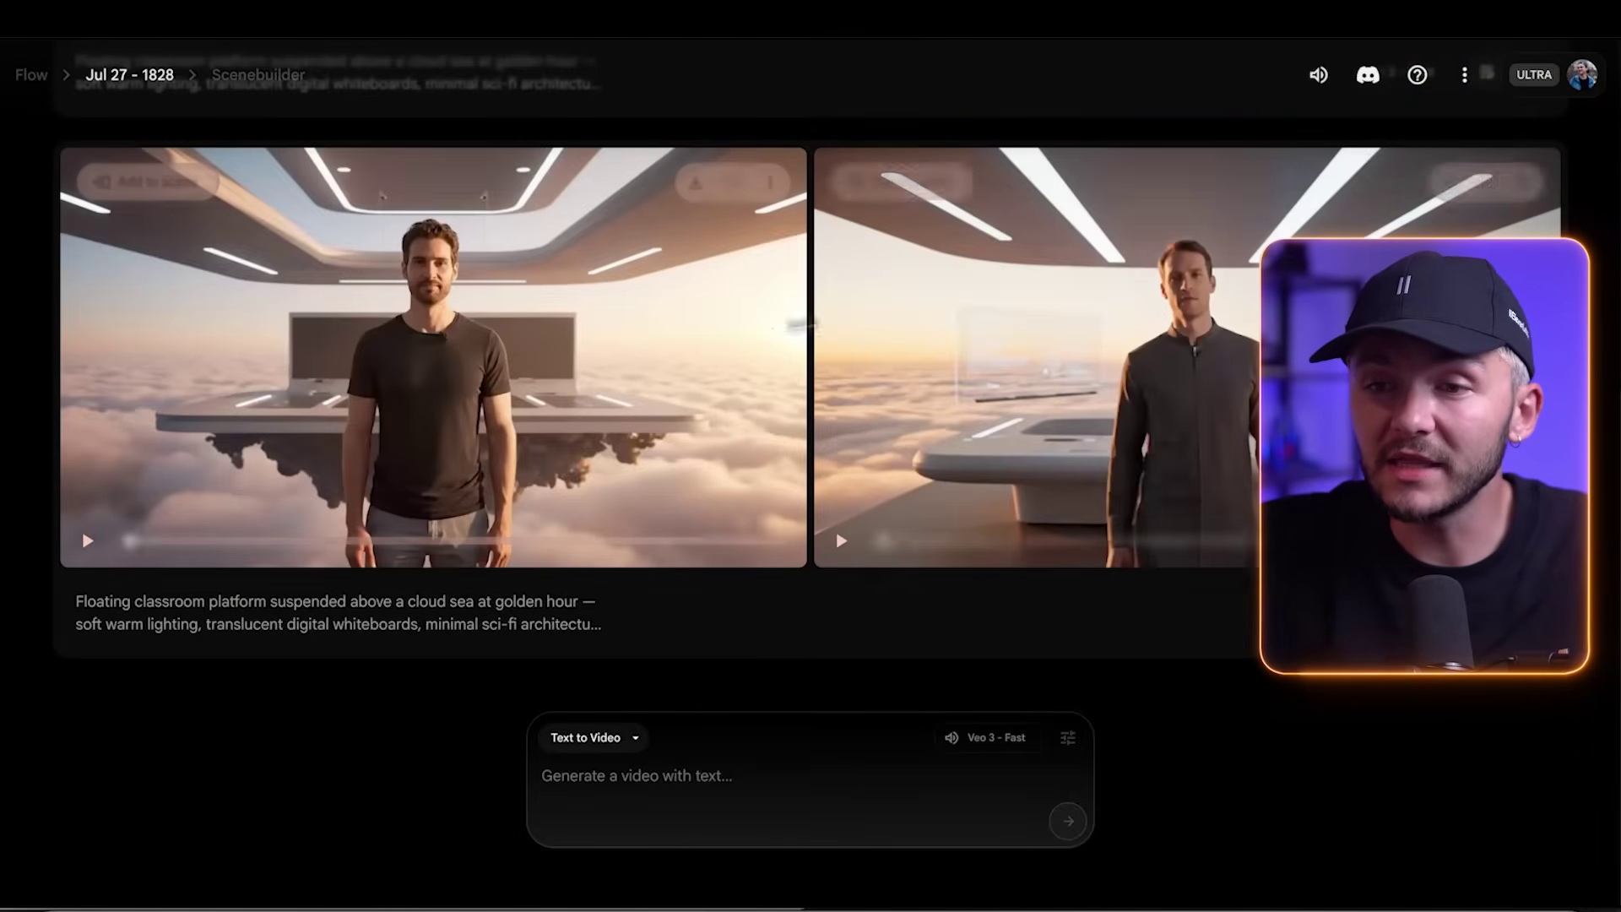
Expand the floating-classroom clip's prompt and highlight its no-music instruction while upscaling finishes.
mouse_move(561, 344)
left_click(549, 616)
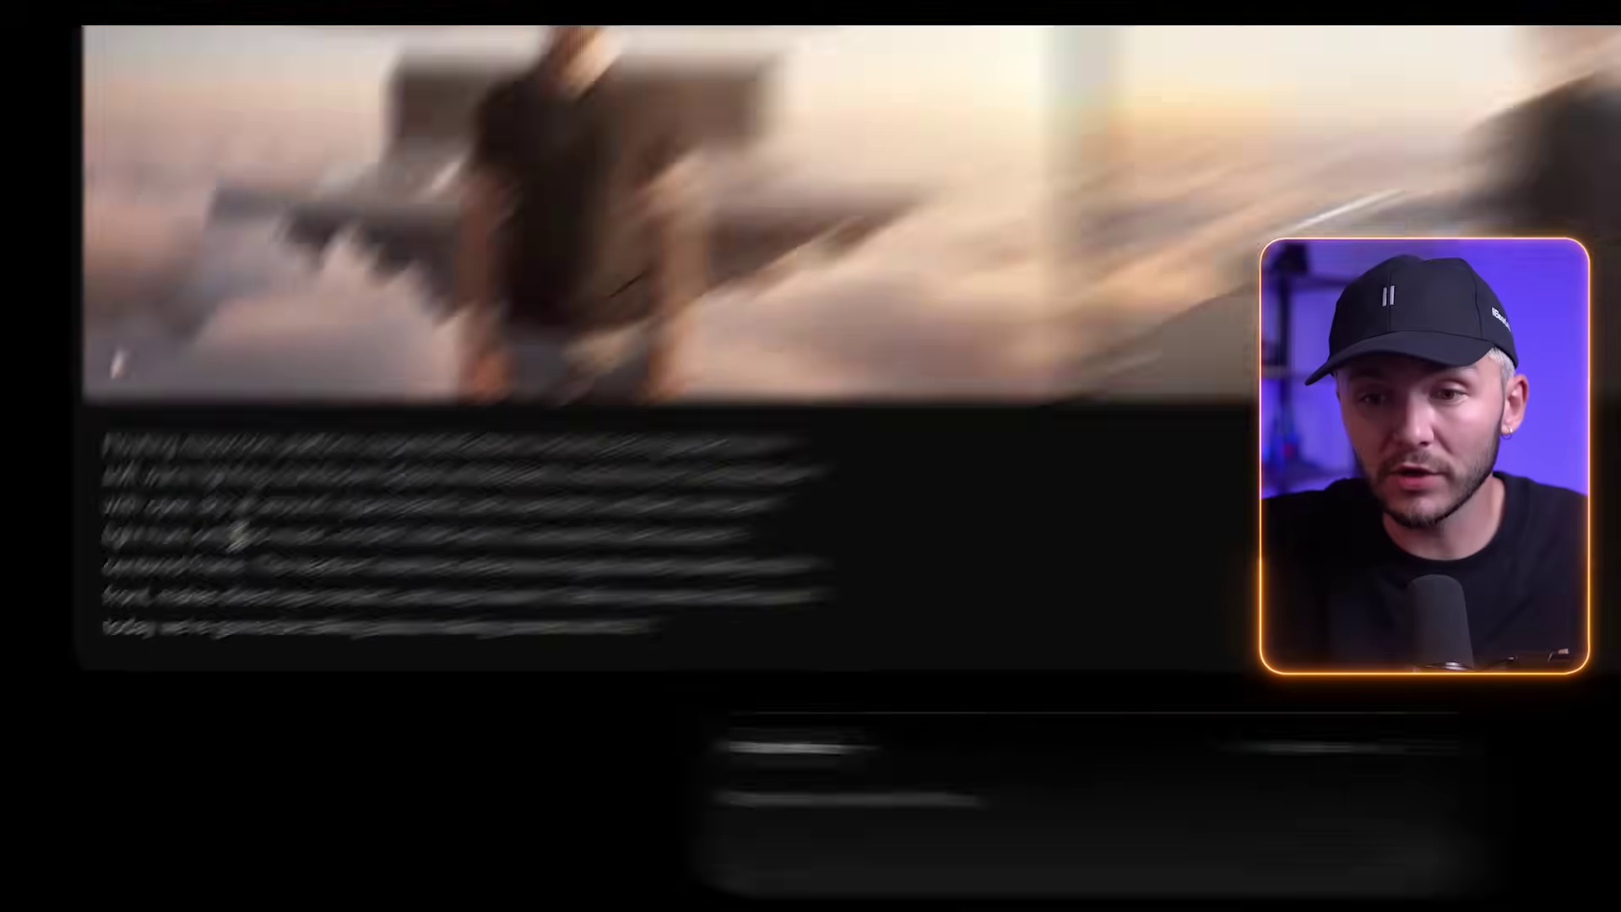
left_click_drag(178, 579, 243, 579)
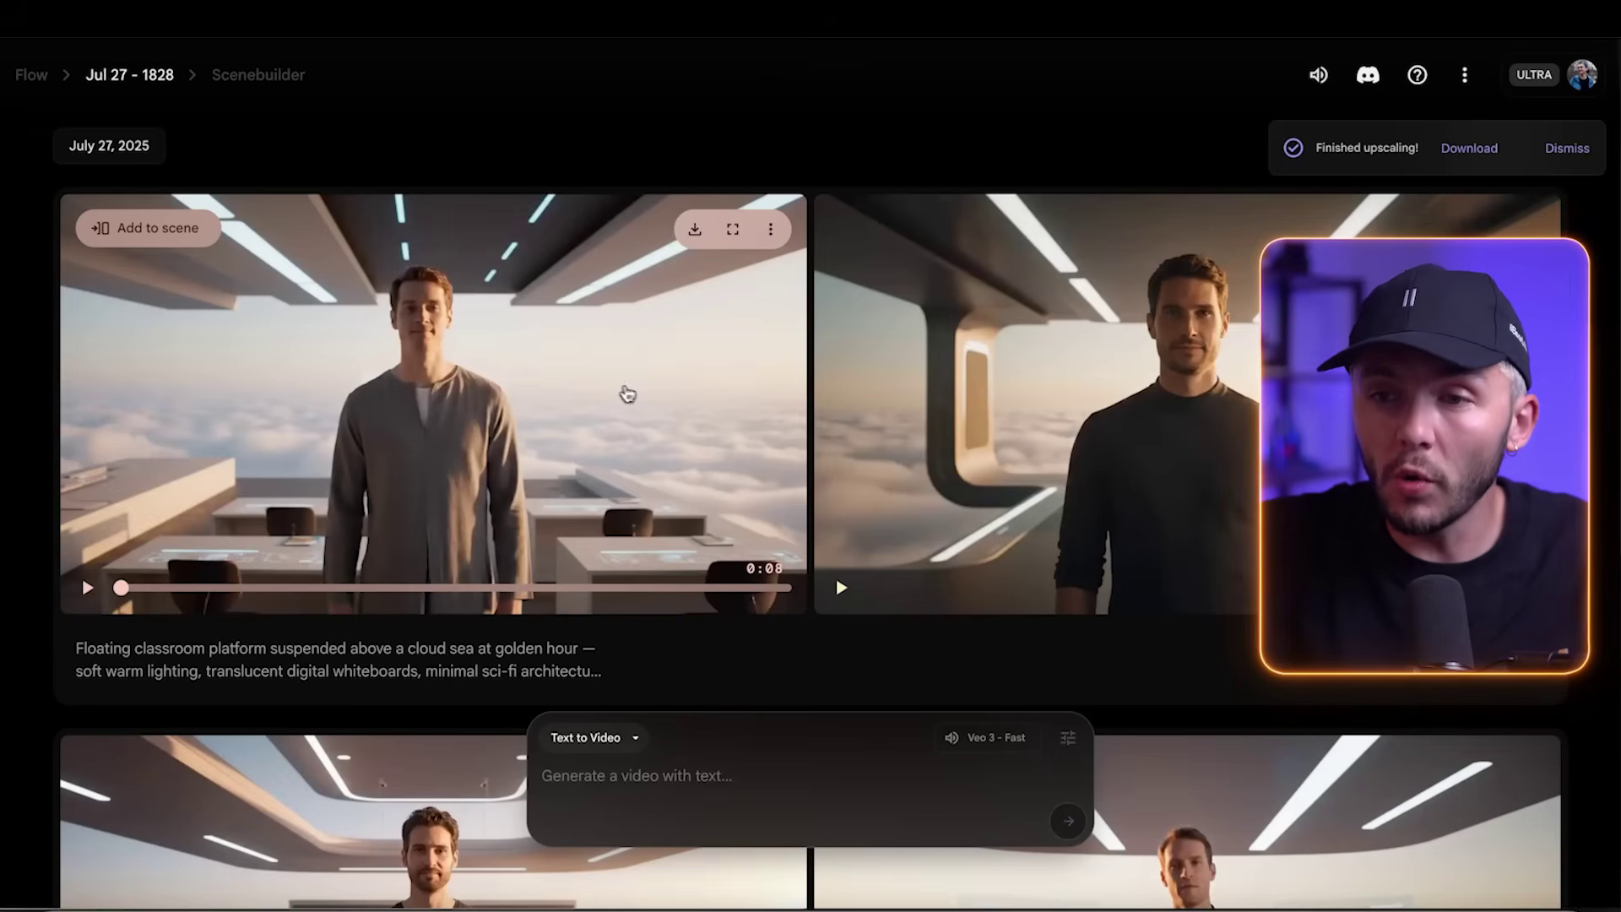
Download the upscaled 1080p version of the first floating-classroom clip.
left_click(698, 235)
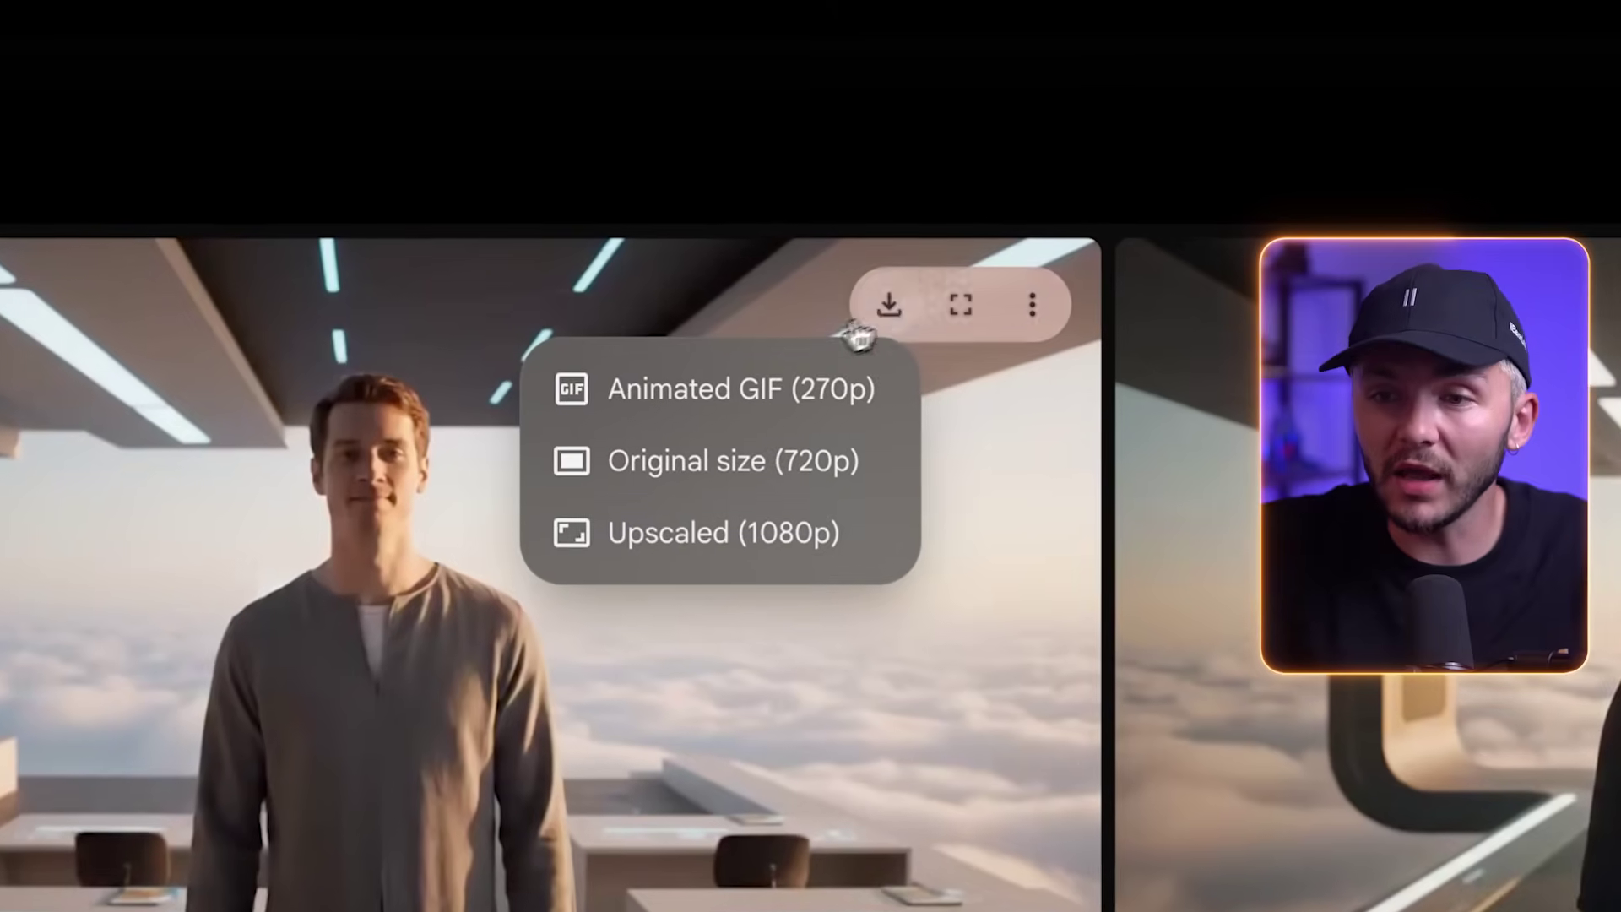
left_click(722, 549)
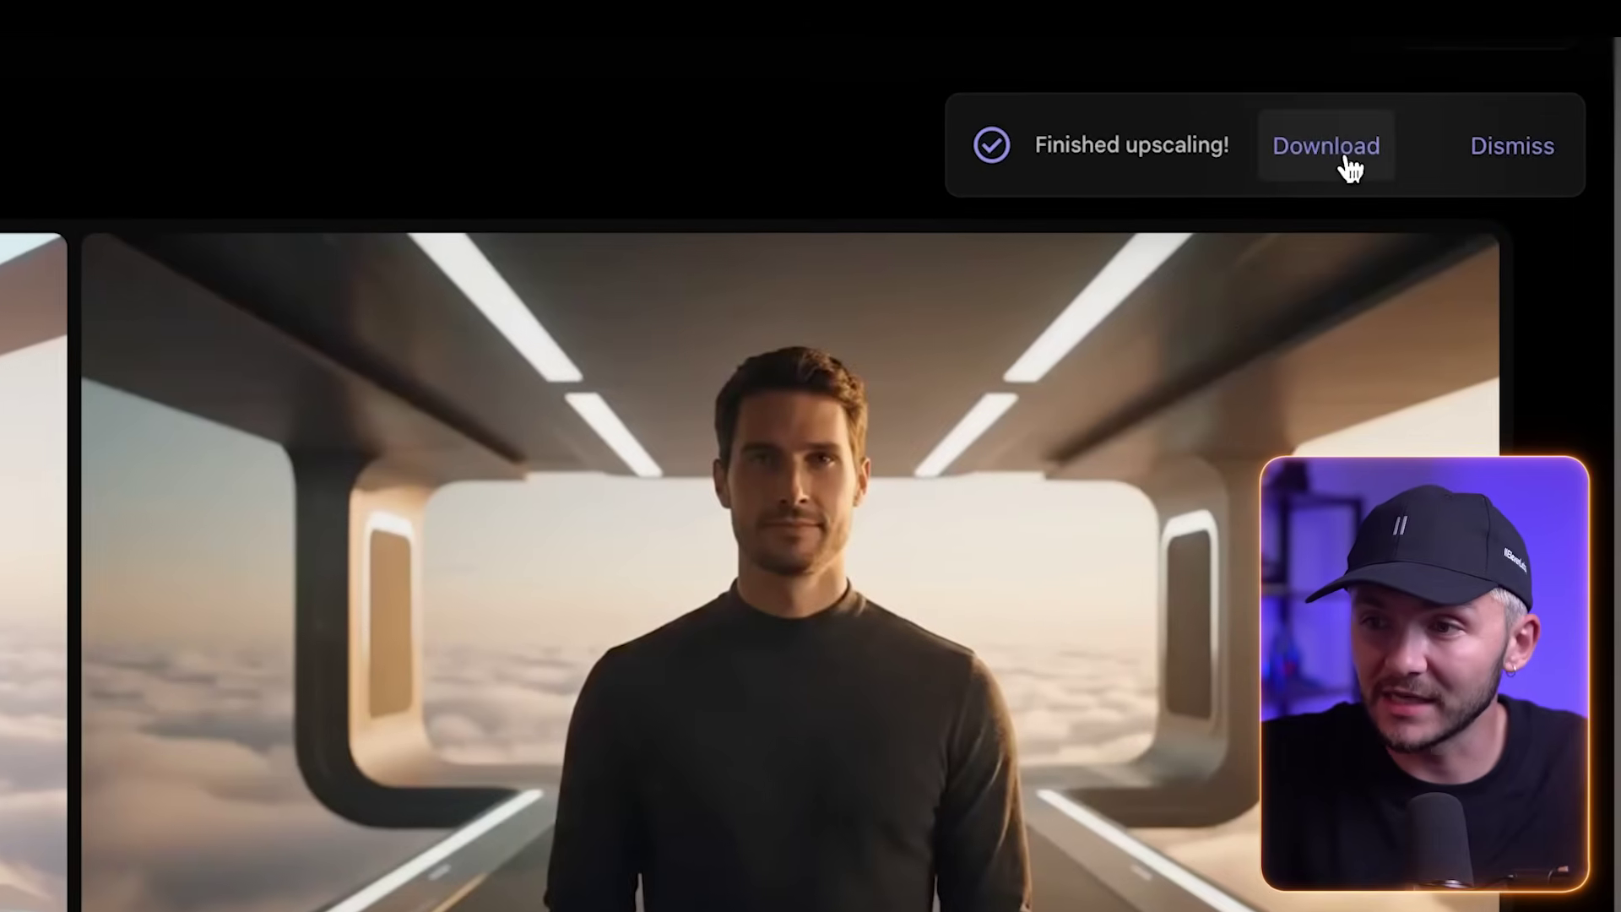
left_click(1349, 166)
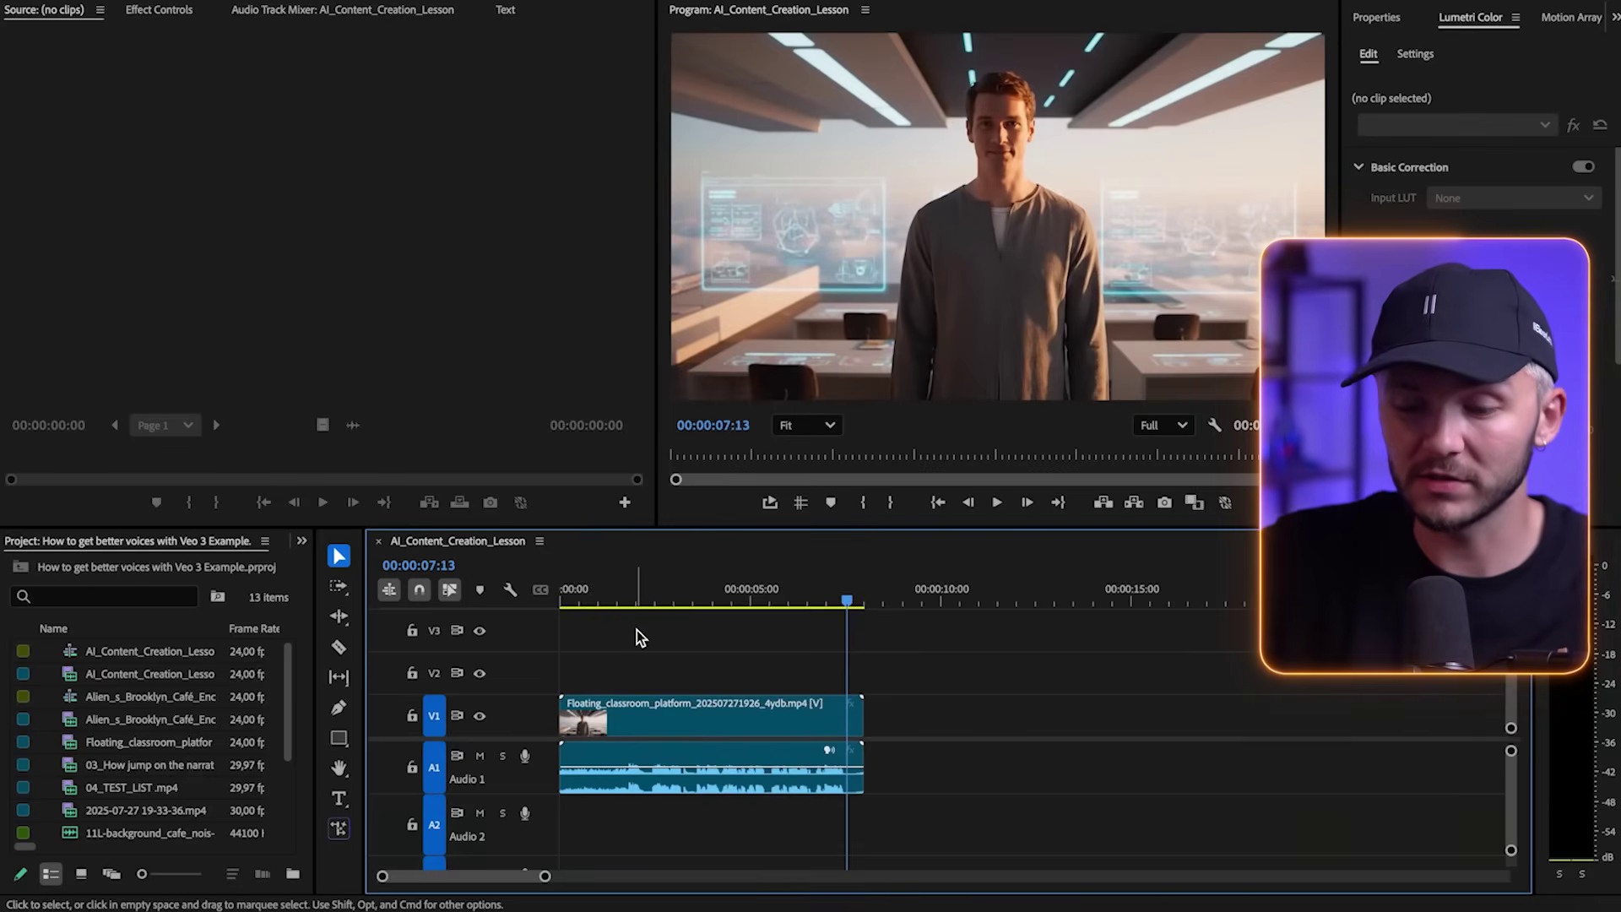
Export the sequence audio as Waveform Audio WAV, AI_Content_Creation_Lesson_3.wav, at 48 kHz.
key("super+m")
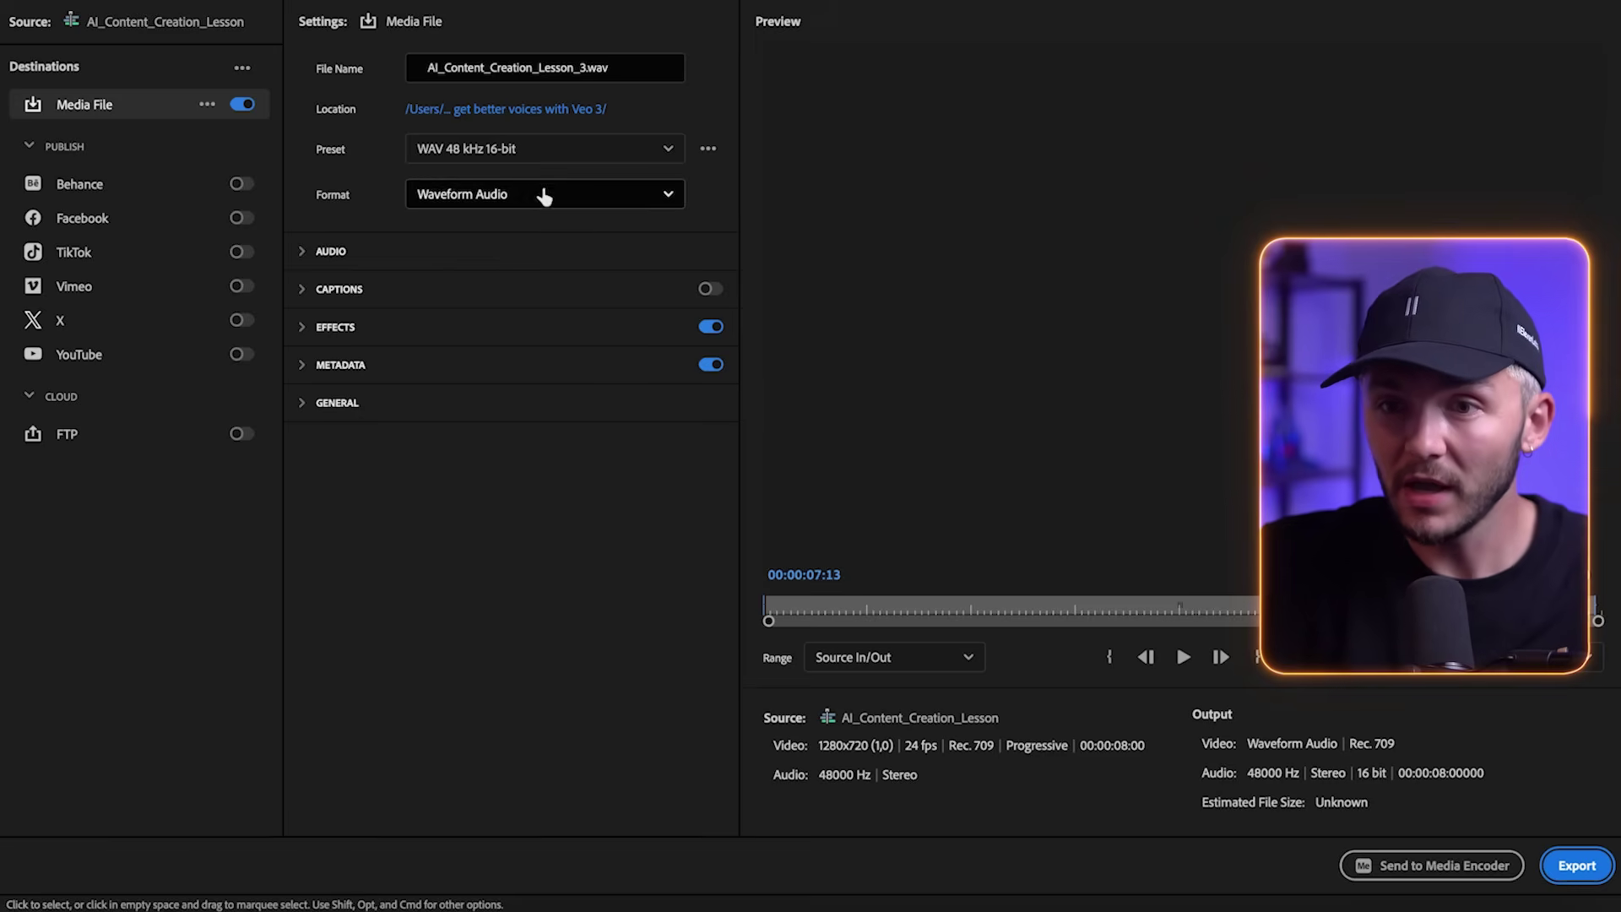
left_click(544, 196)
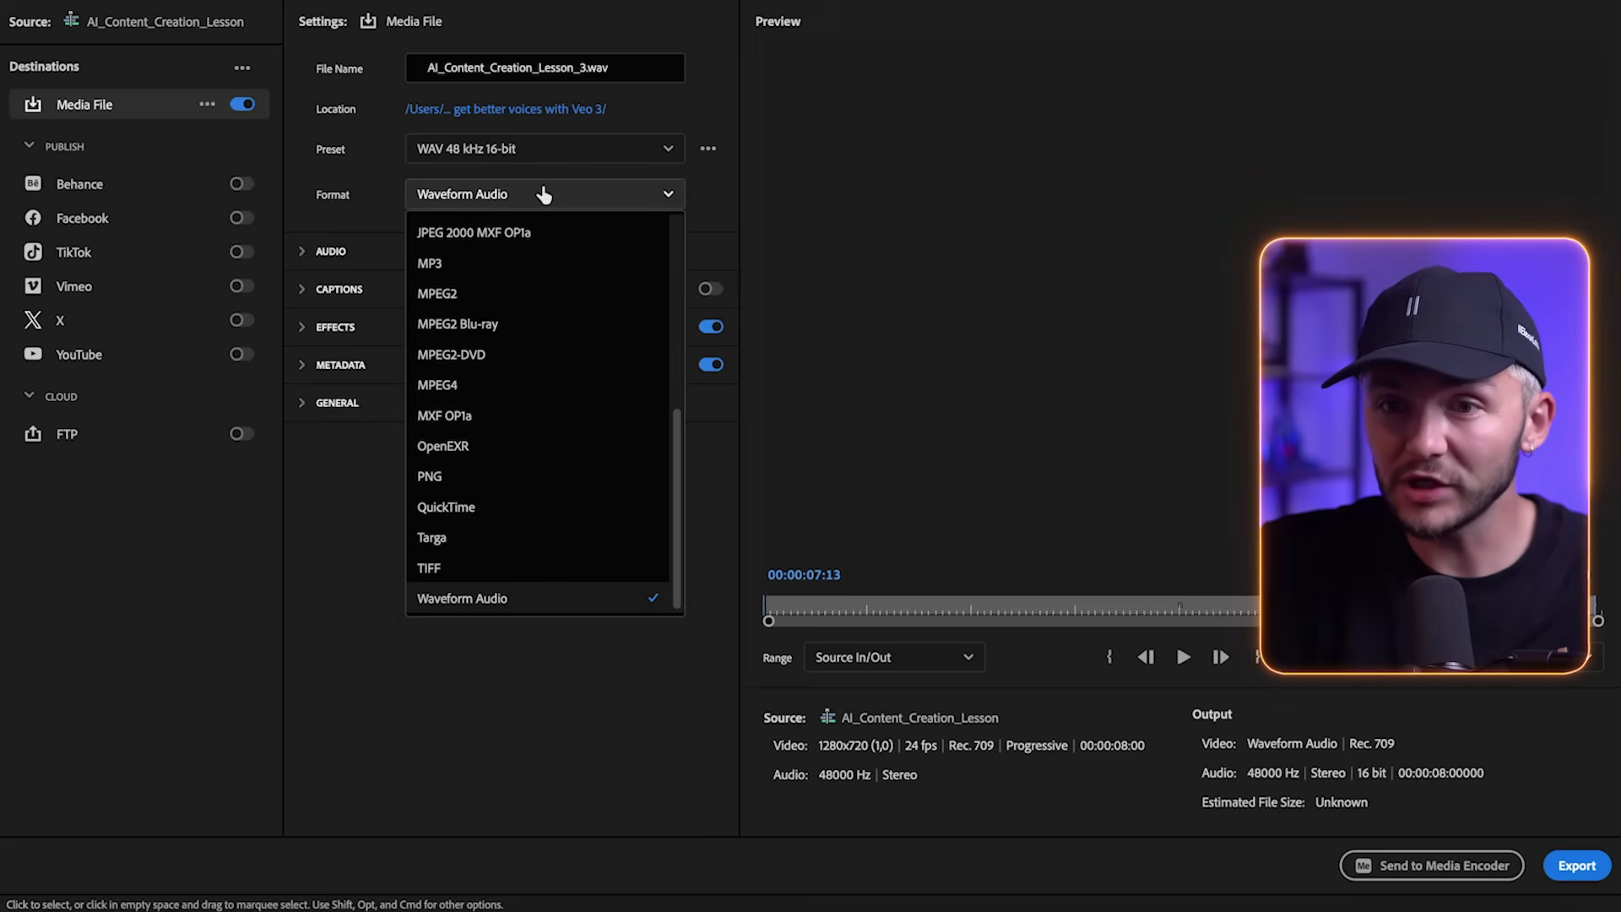
left_click(434, 600)
left_click(1571, 867)
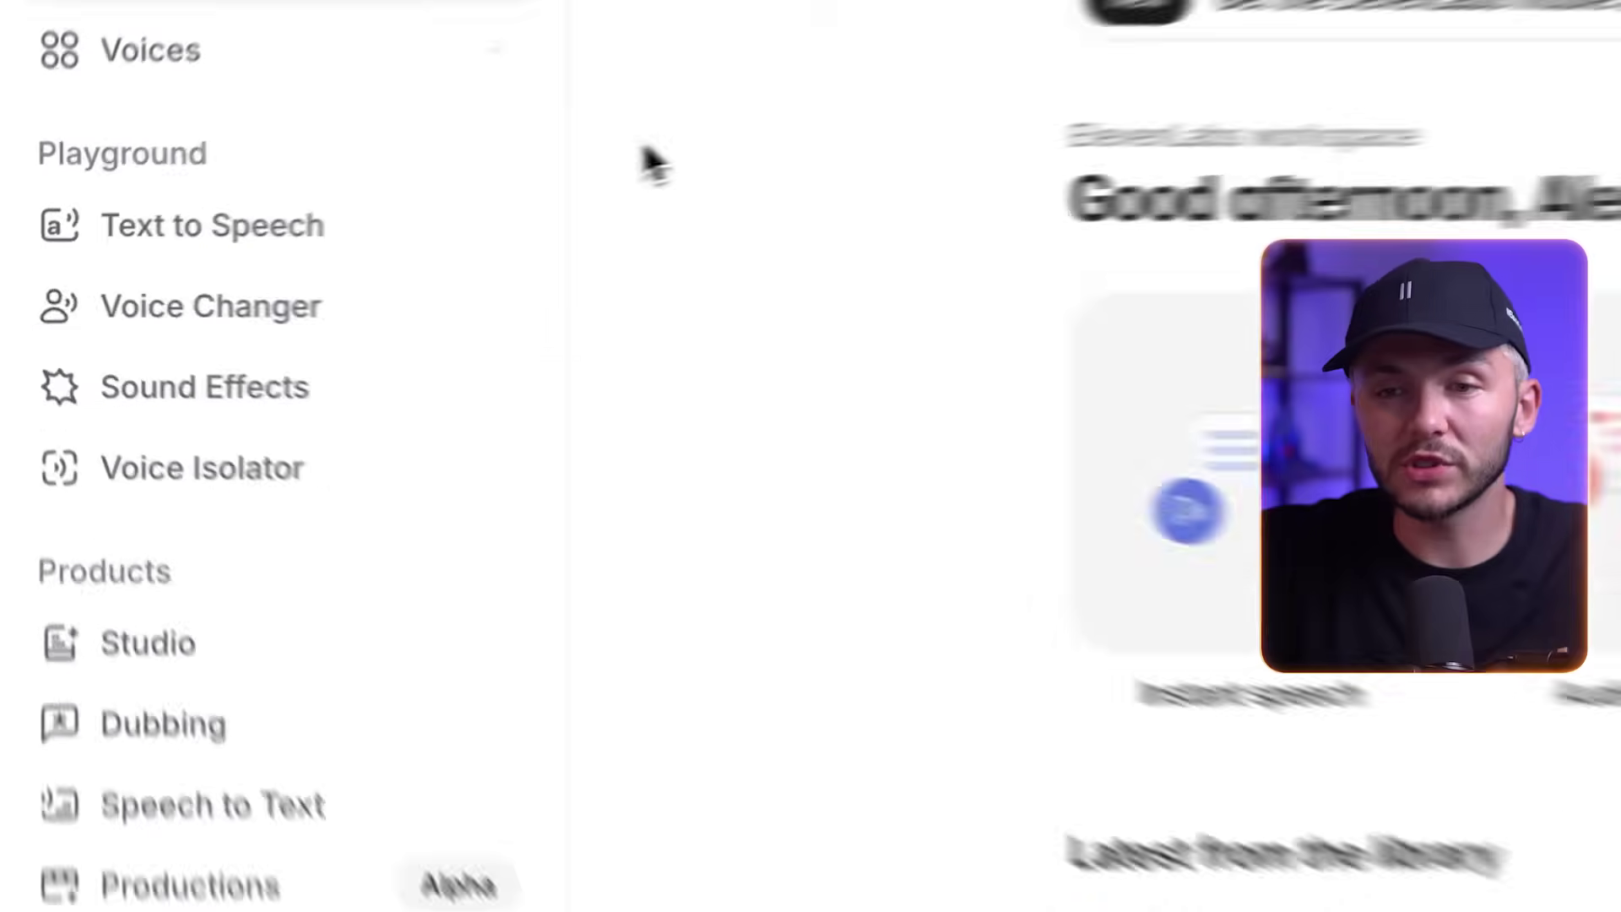
Load AI_Content_Creation_Lesson_3.wav into Voice Changer and target the professional voice clone, found by name search.
left_click(387, 329)
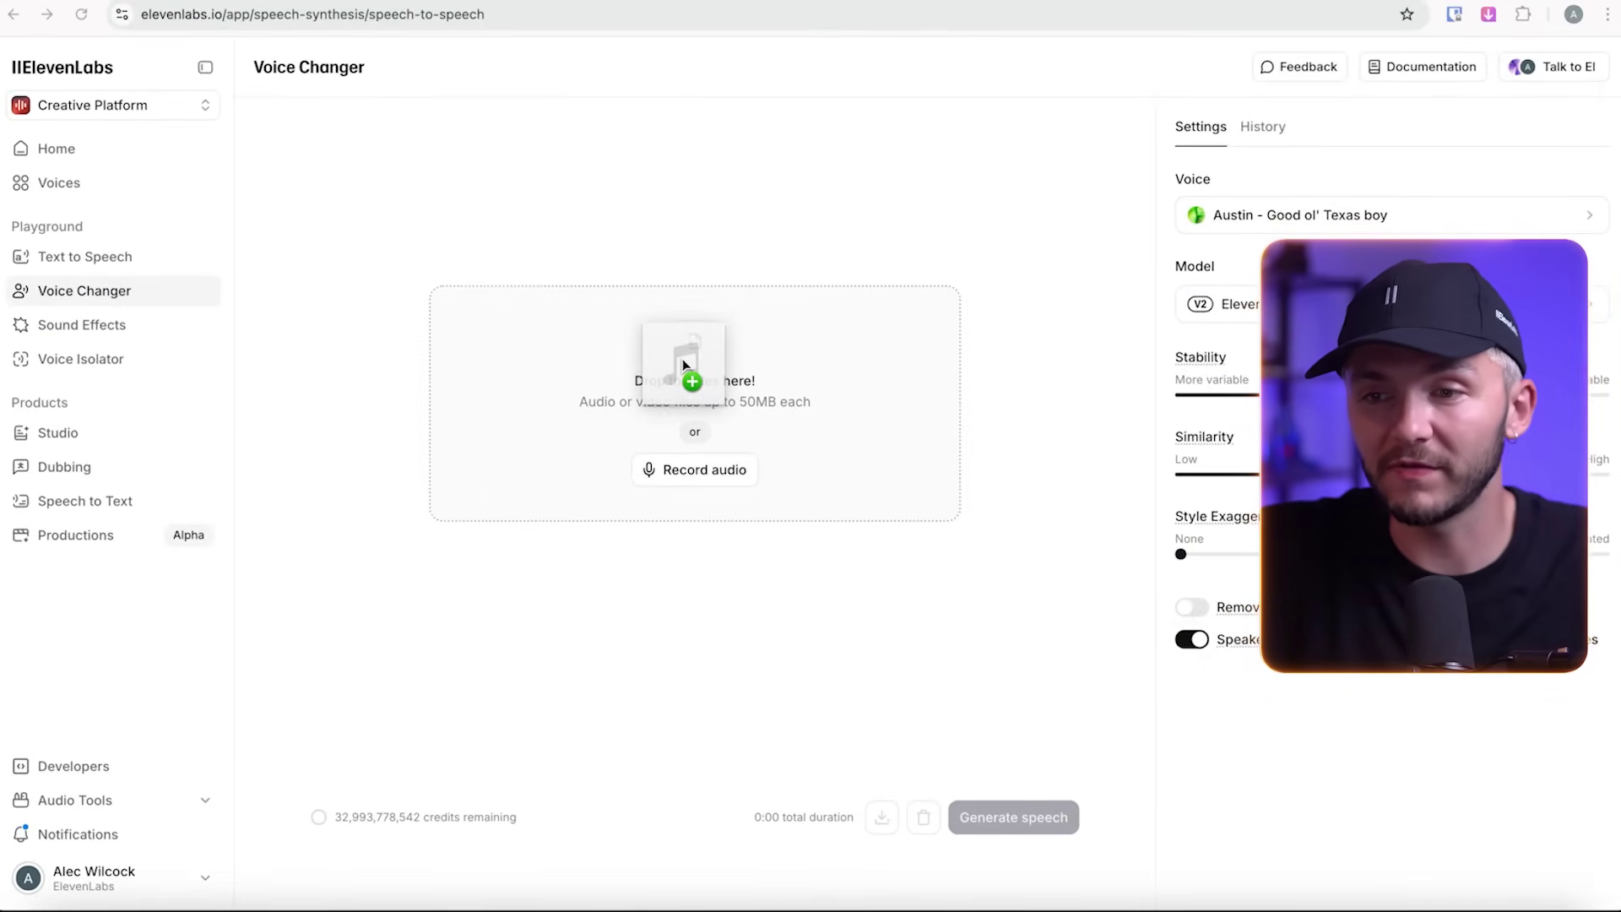
left_click_drag(683, 363, 684, 365)
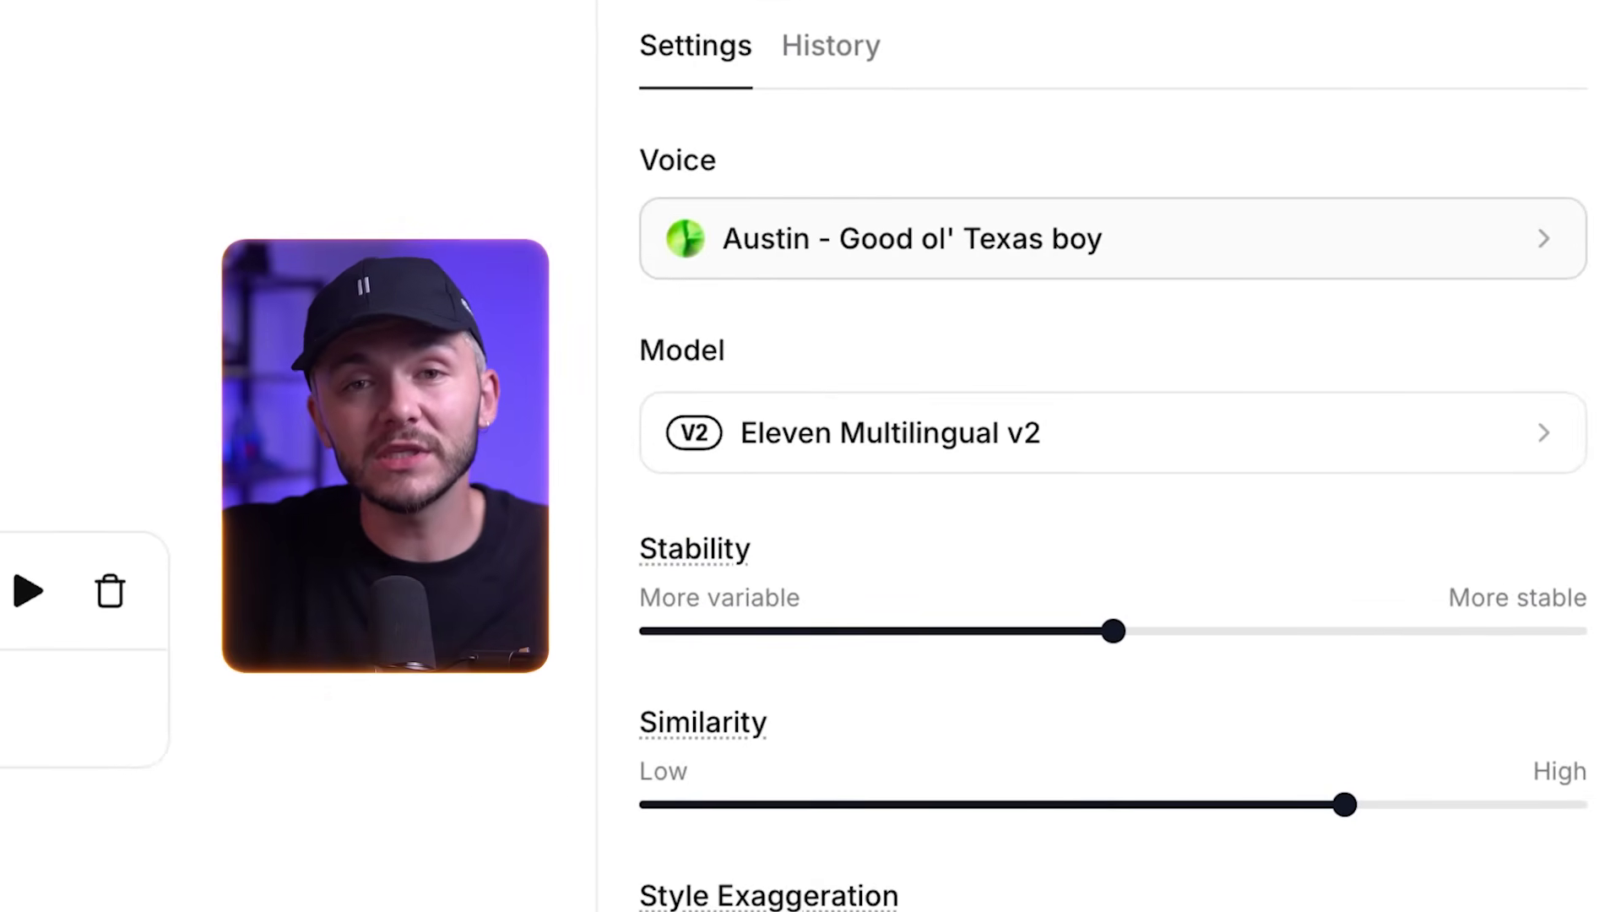
left_click(770, 264)
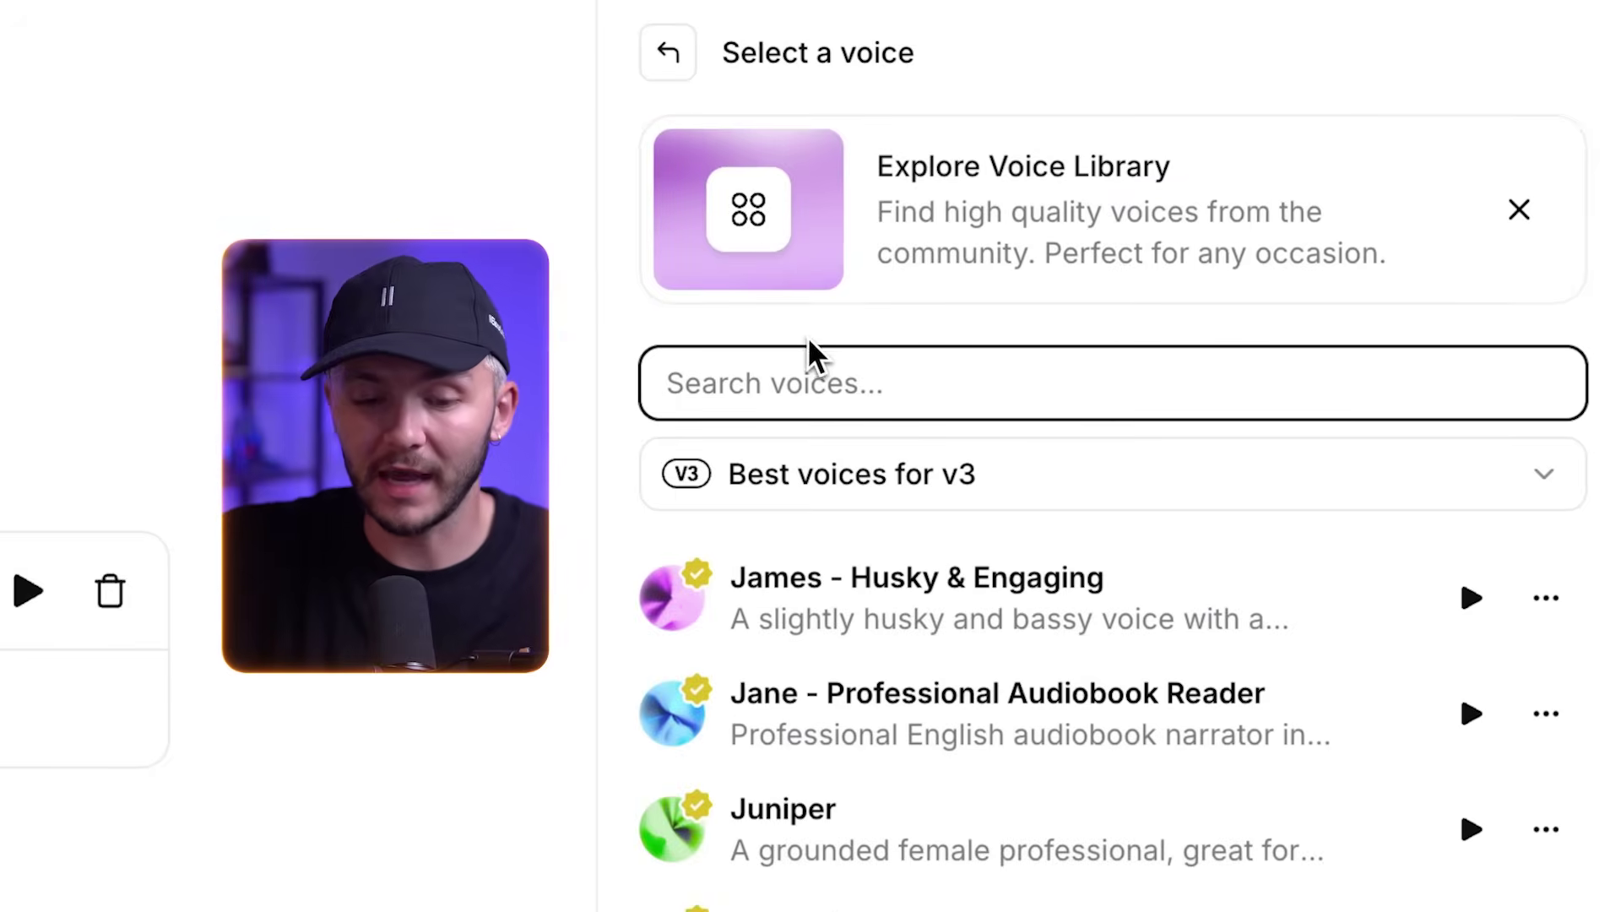
type("alec")
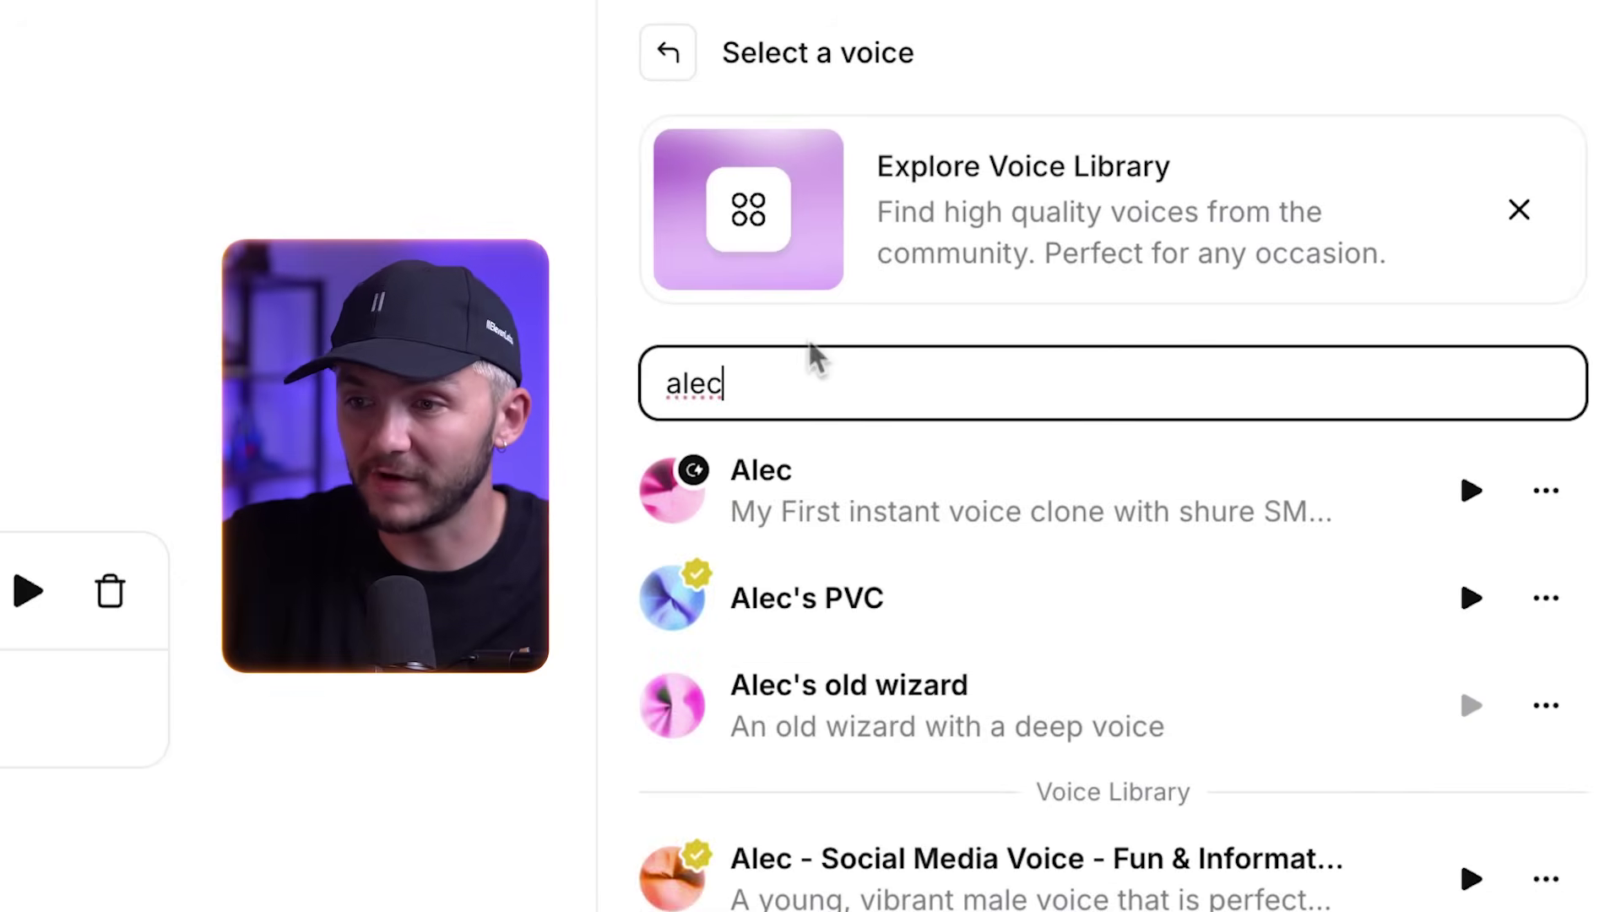
left_click(847, 624)
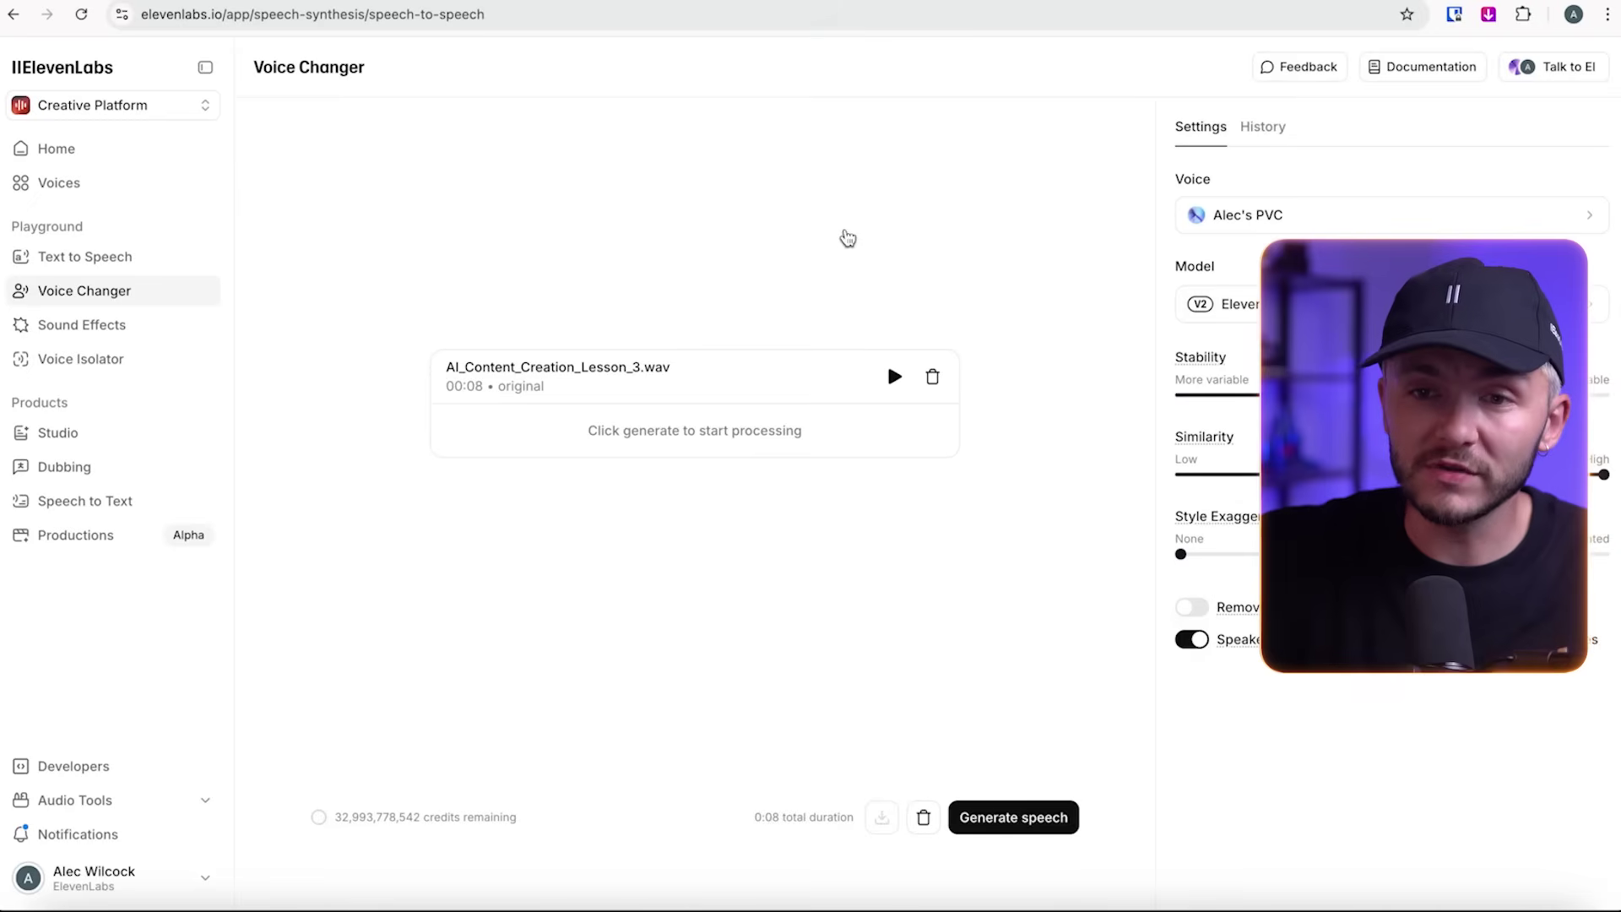
left_click(76, 189)
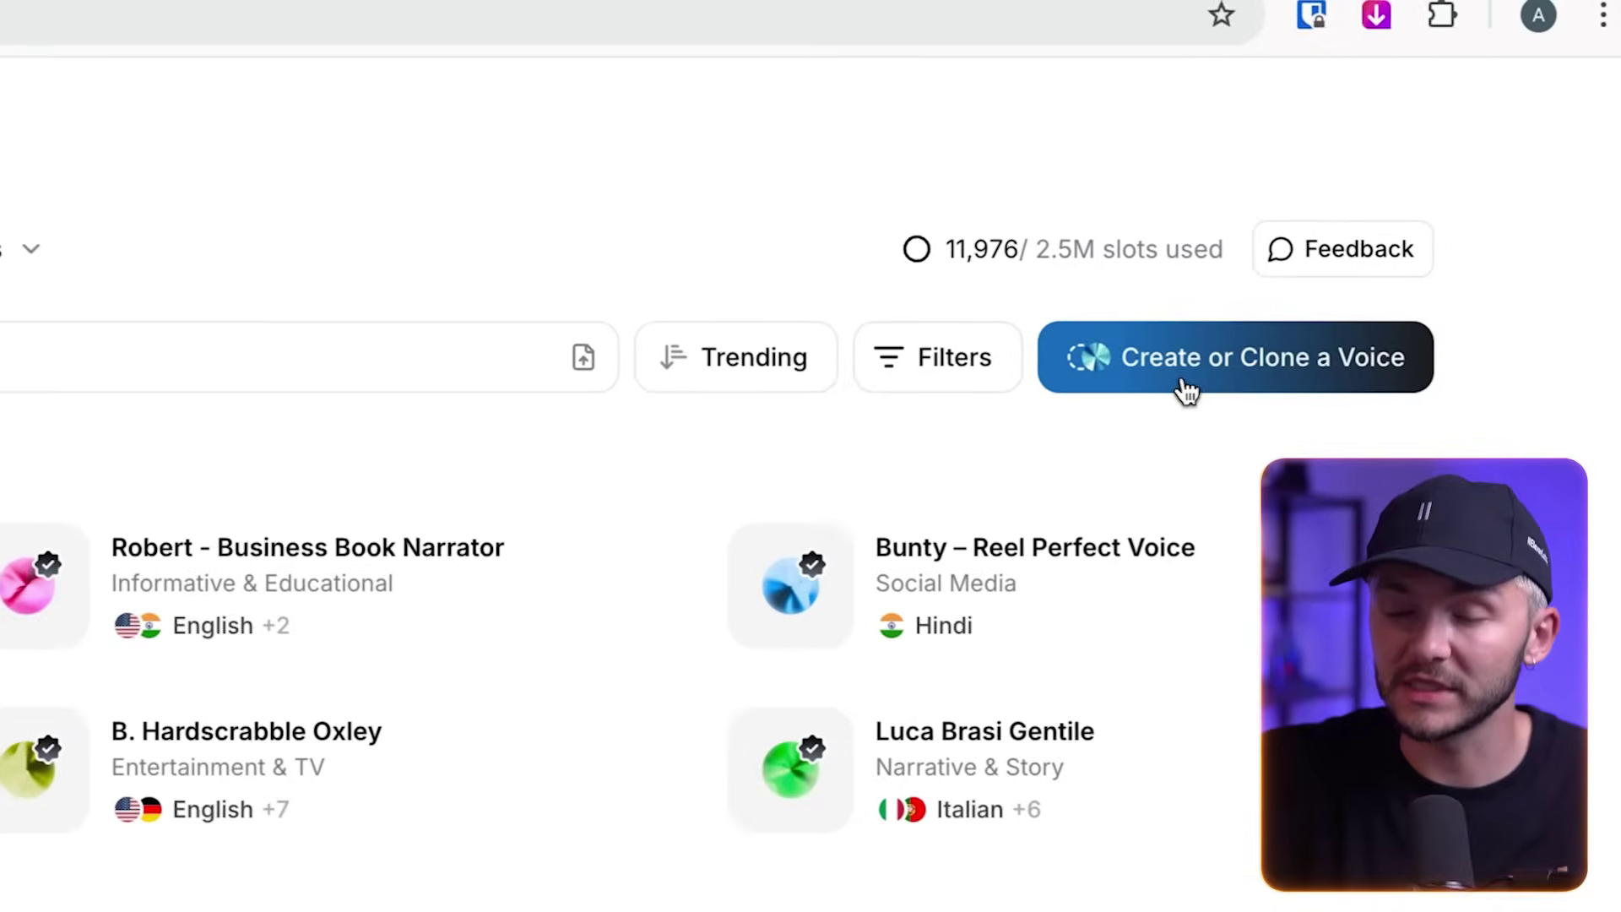
Start Create or Clone a Voice to view the Add a new voice options.
left_click(1187, 391)
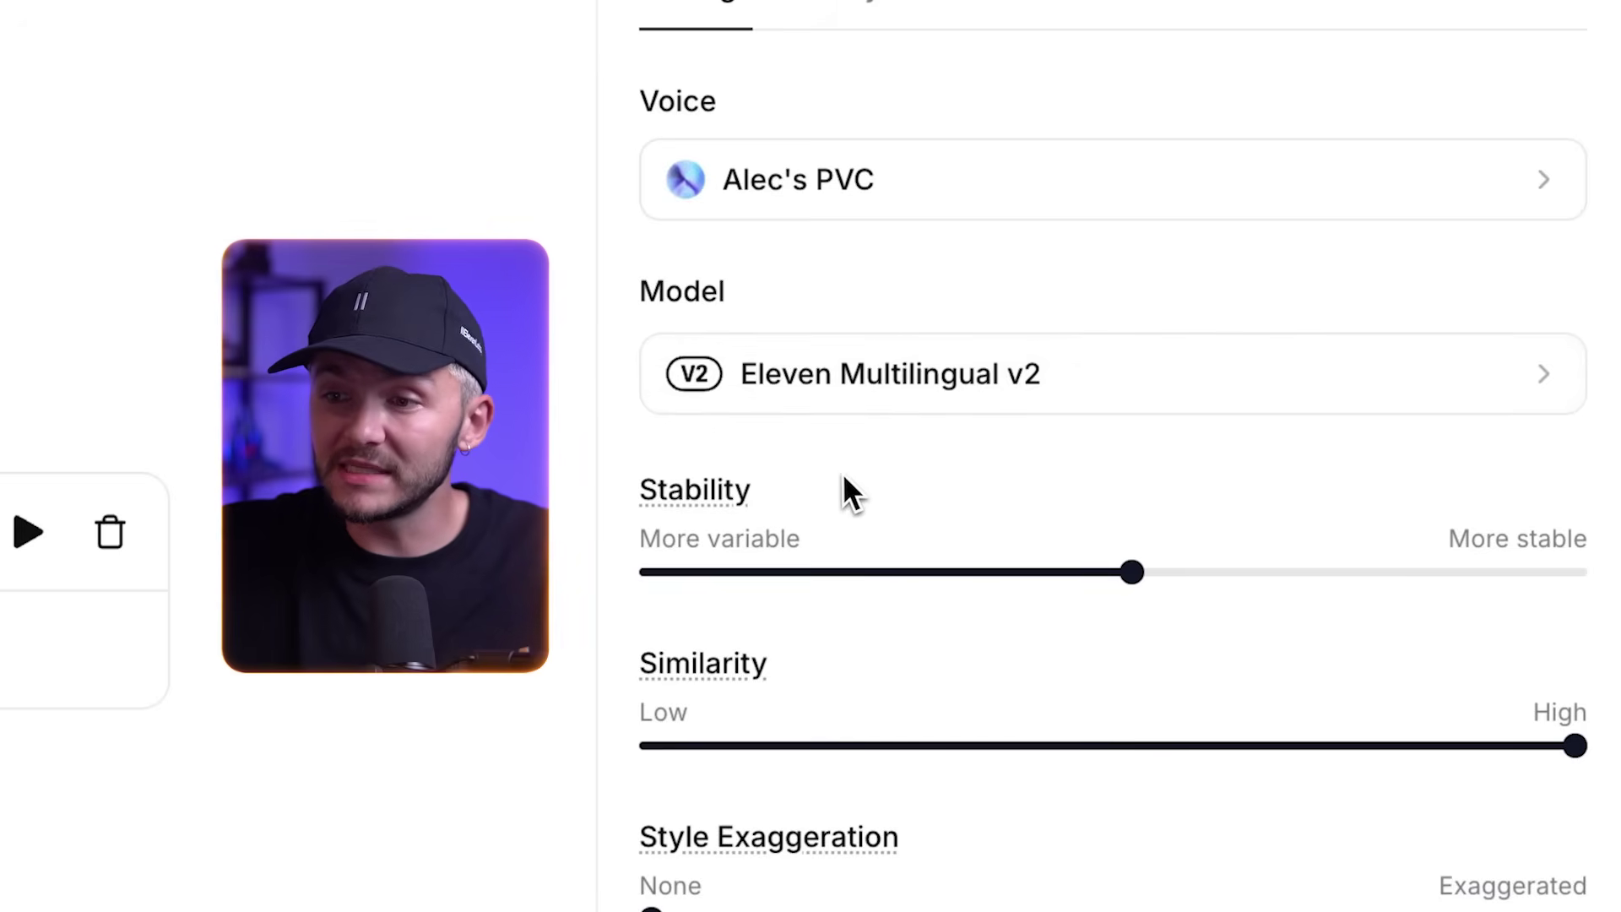
Check the Stability, Similarity and Style Exaggeration sliders, then generate the converted speech.
mouse_move(733, 870)
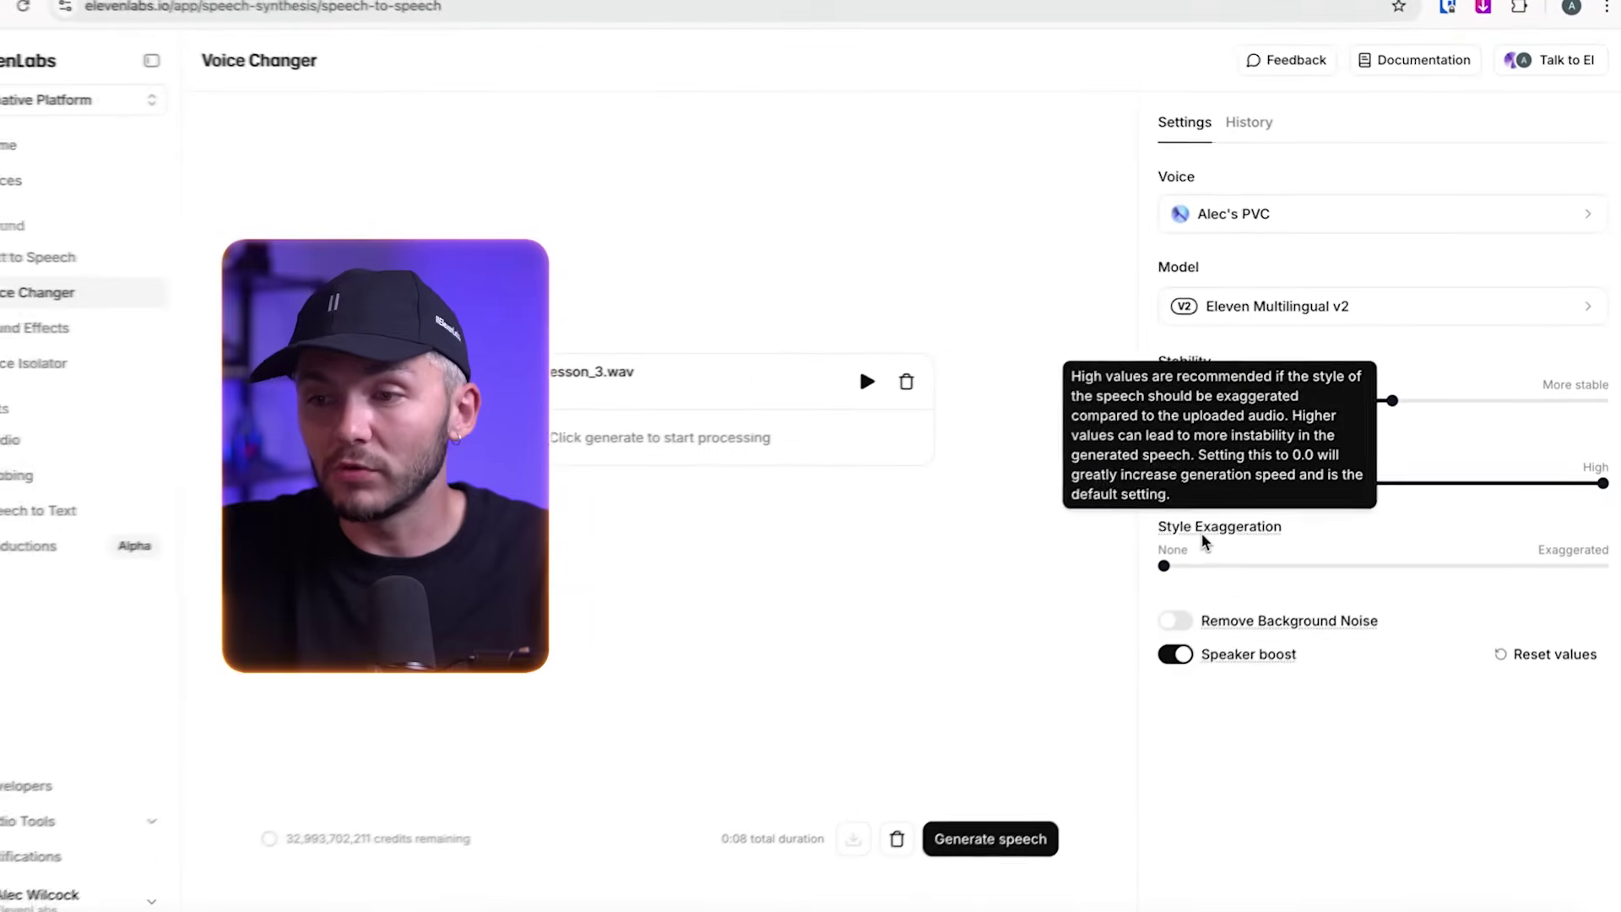
mouse_move(1105, 752)
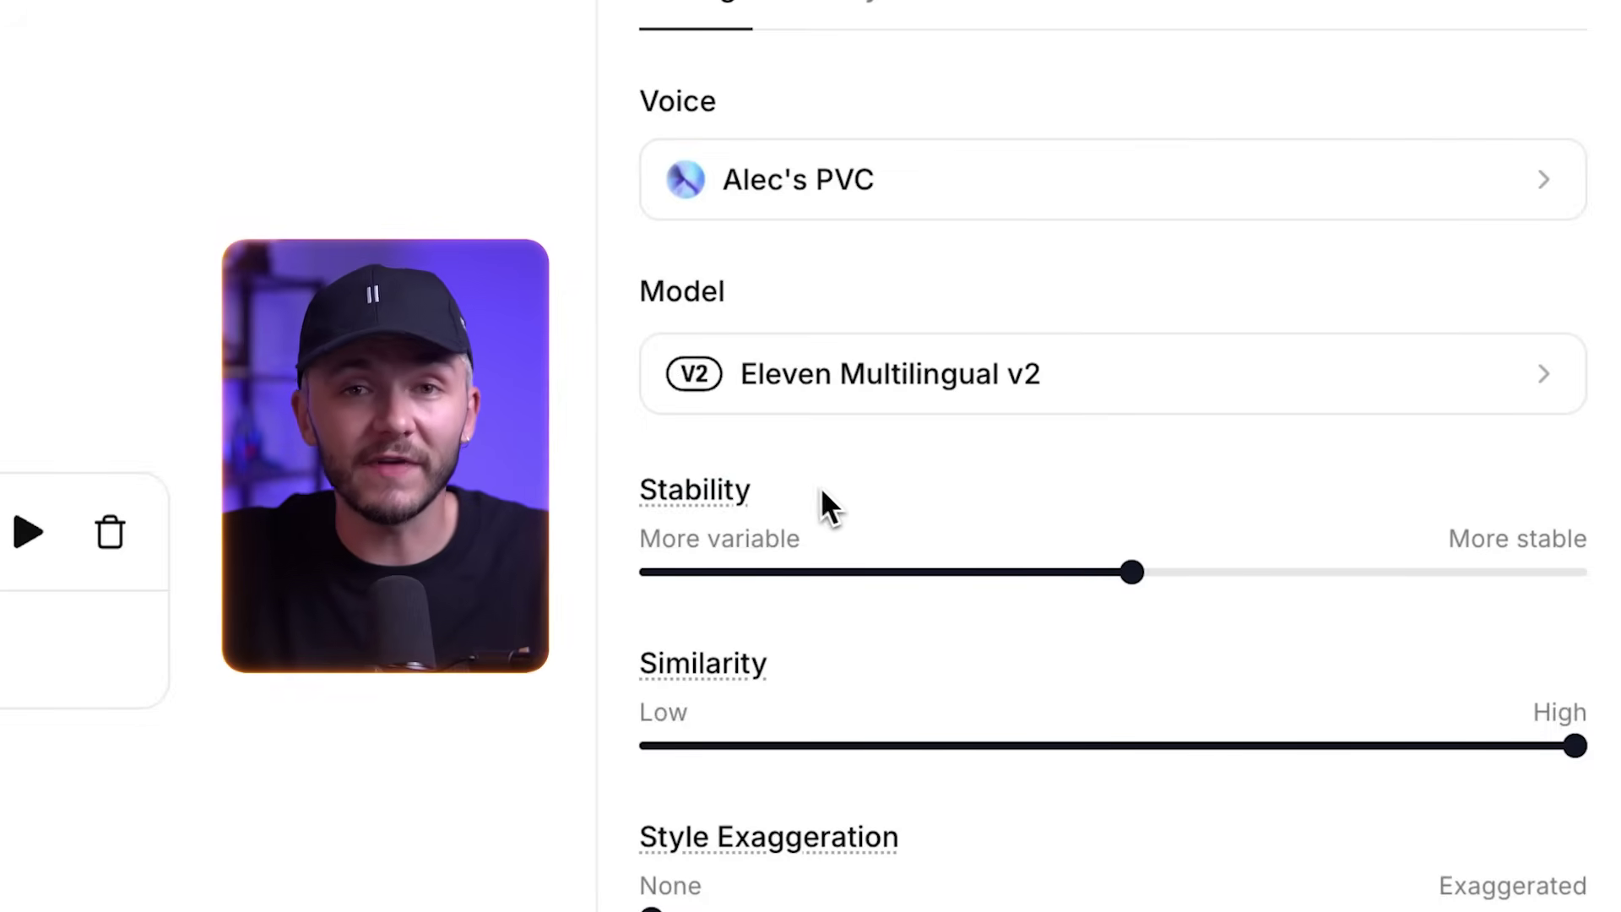
mouse_move(736, 868)
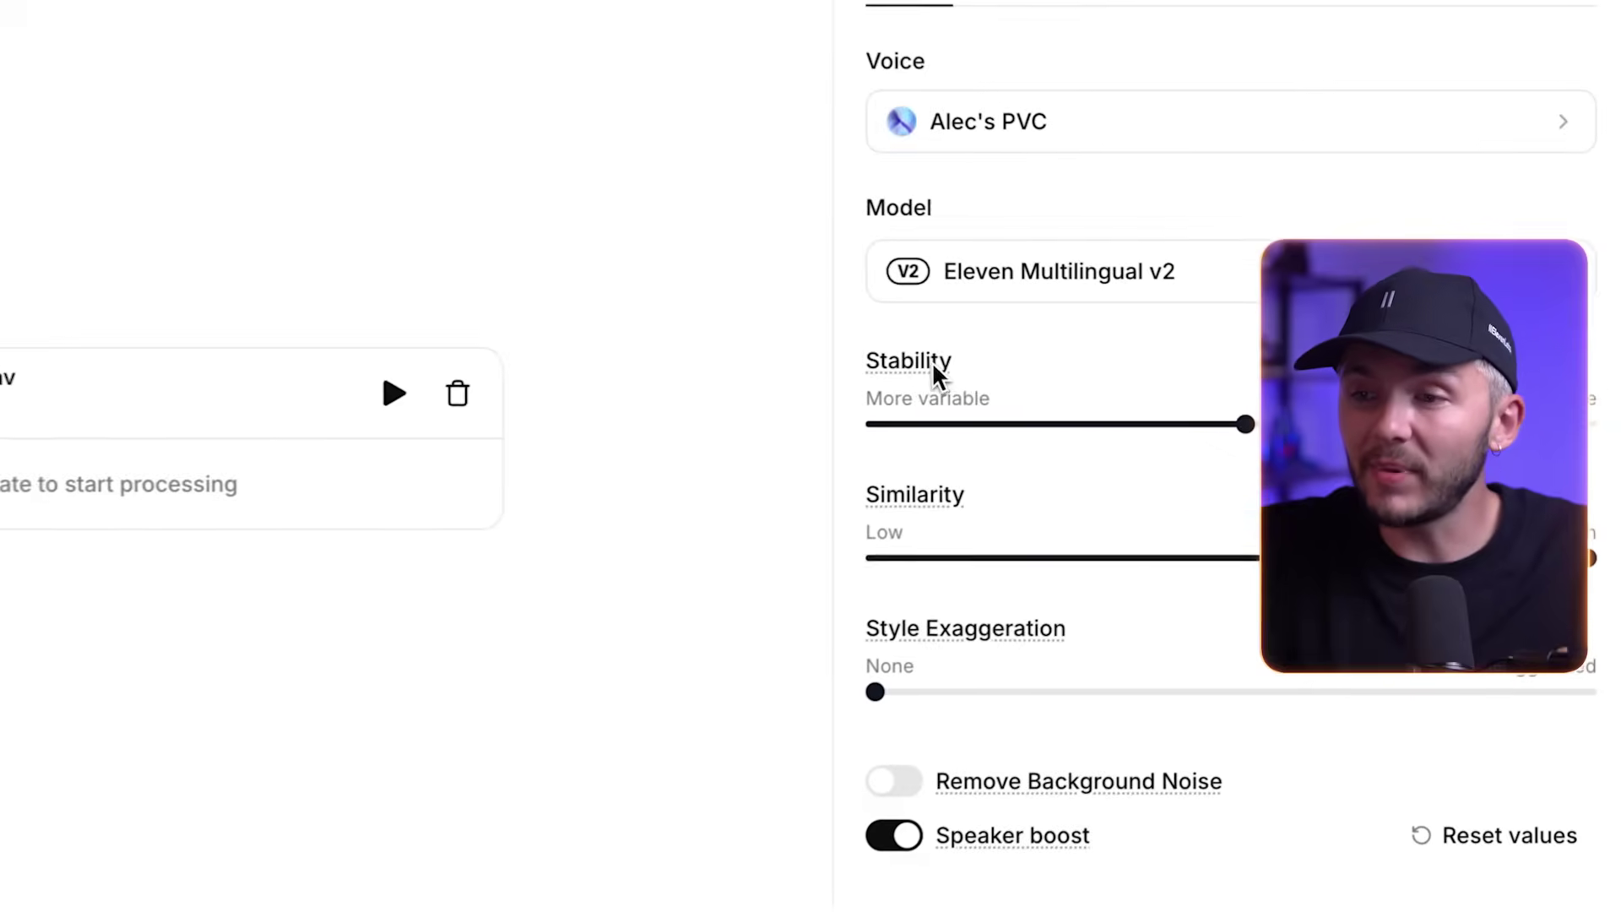
mouse_move(917, 363)
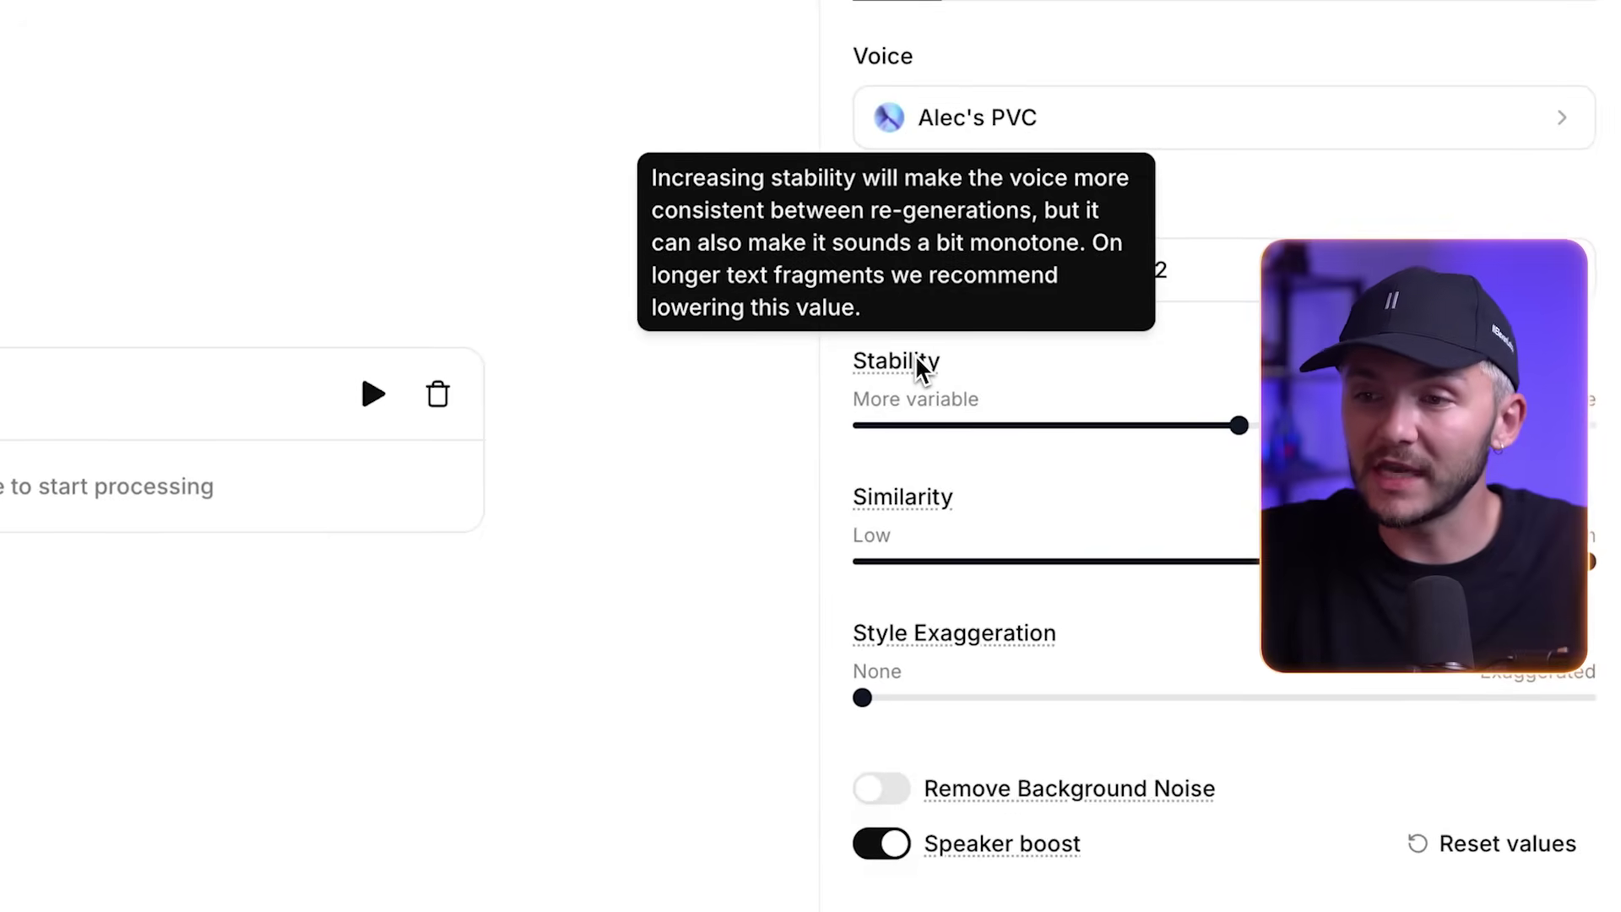
mouse_move(903, 502)
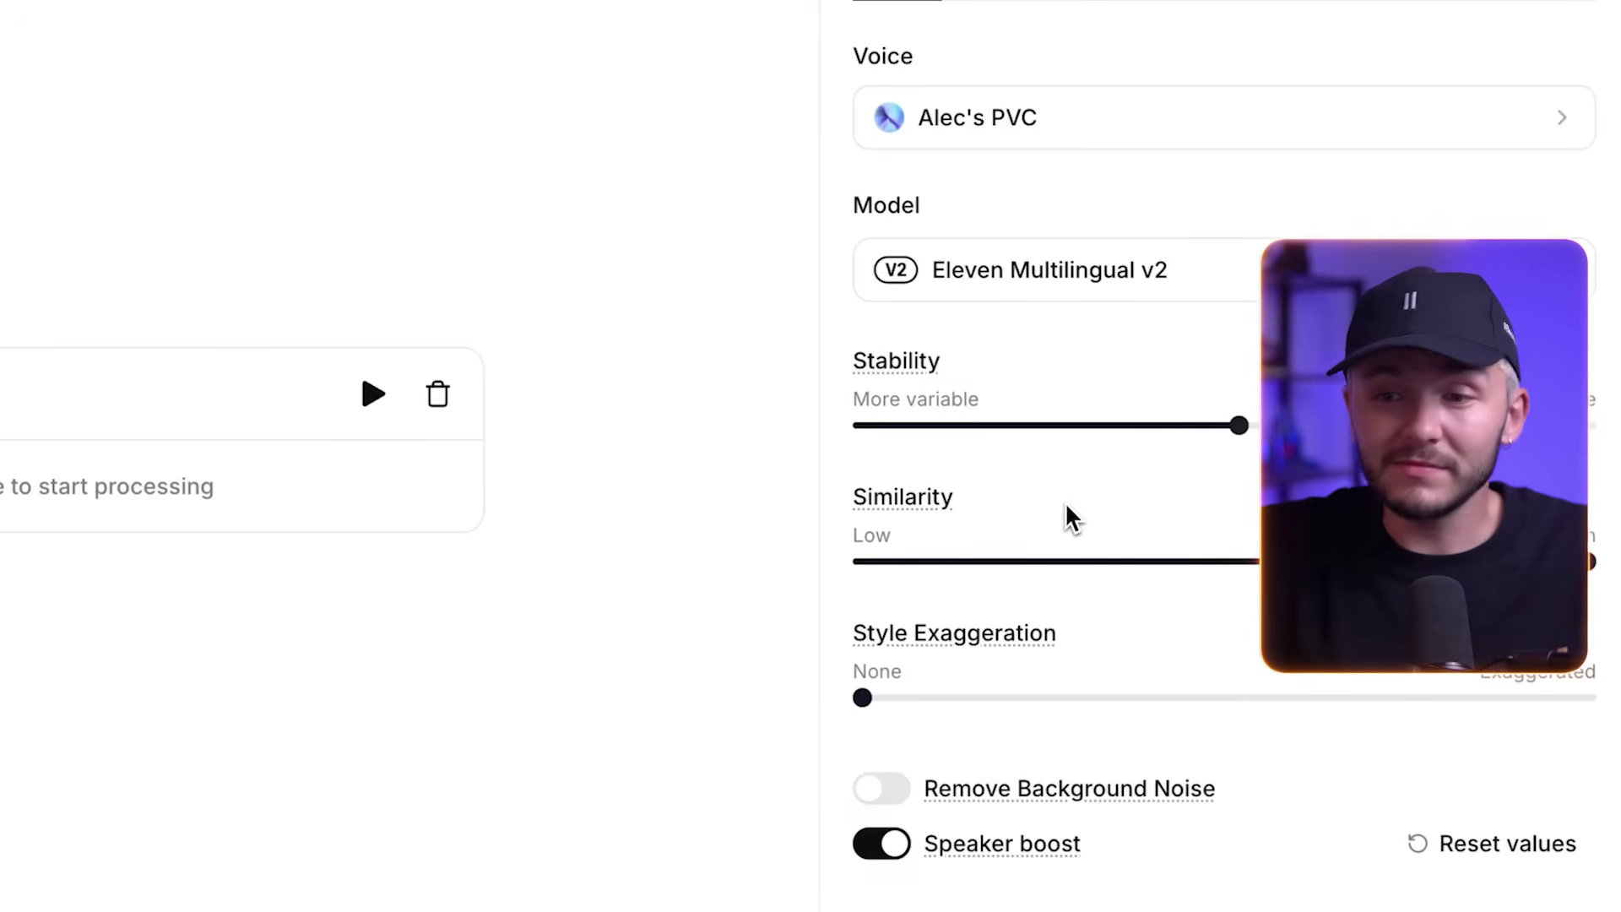
left_click(549, 911)
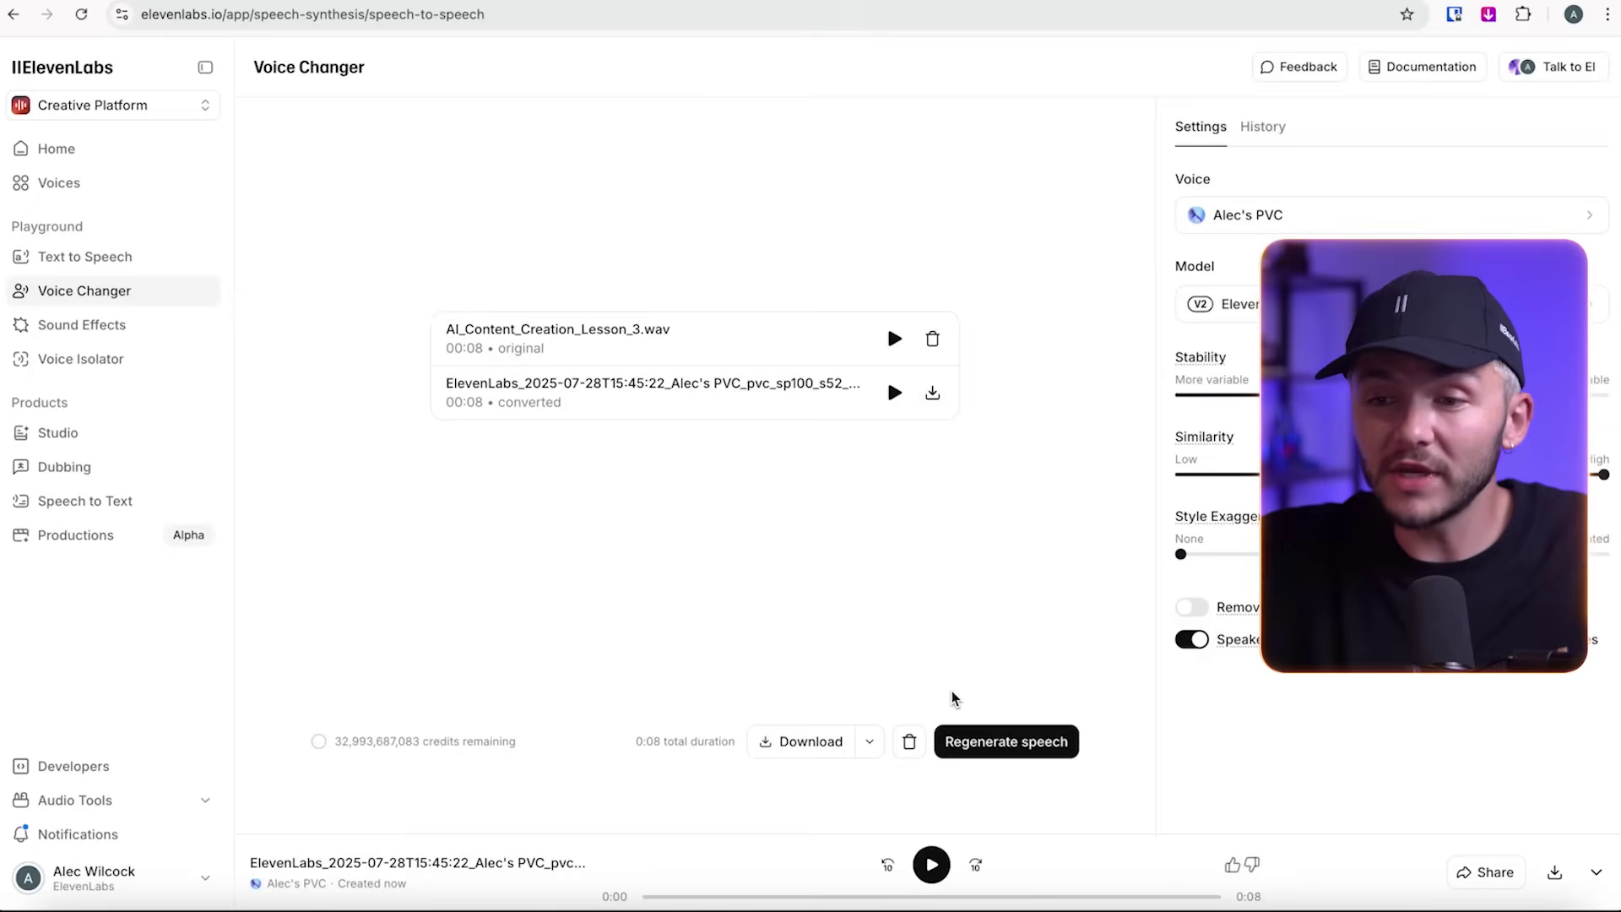
Download the converted 8-second voice mp3 and bring Premiere Pro to the front.
left_click(679, 492)
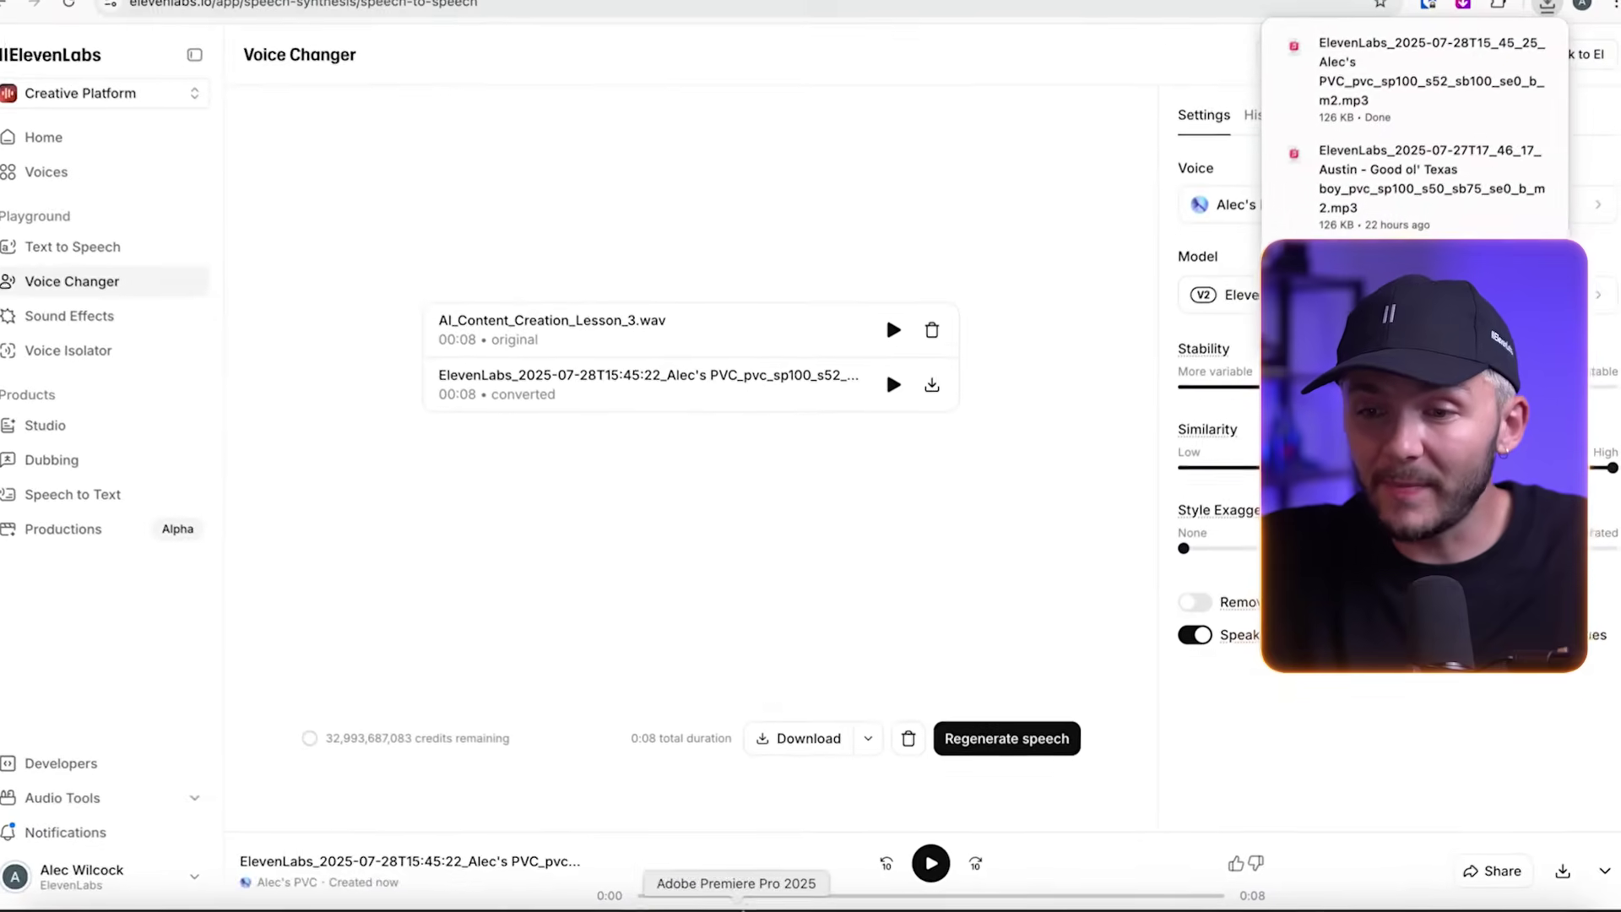
left_click(737, 908)
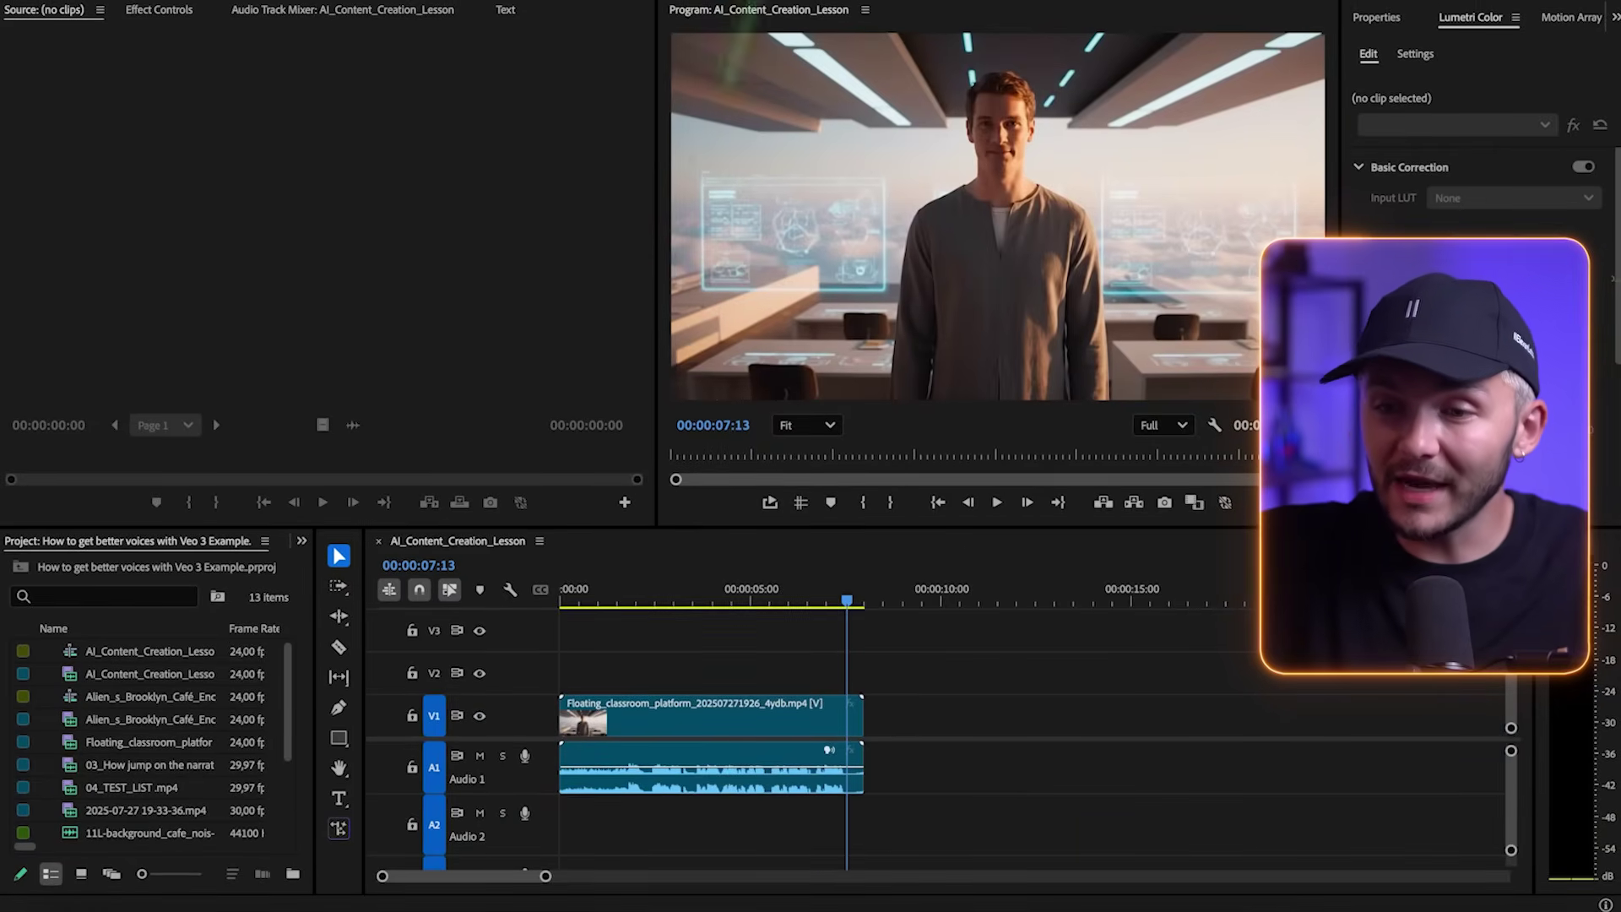
Place the ElevenLabs voice mp3 on Audio 2 and disable the original Audio 1 clip.
left_click_drag(597, 762, 566, 820)
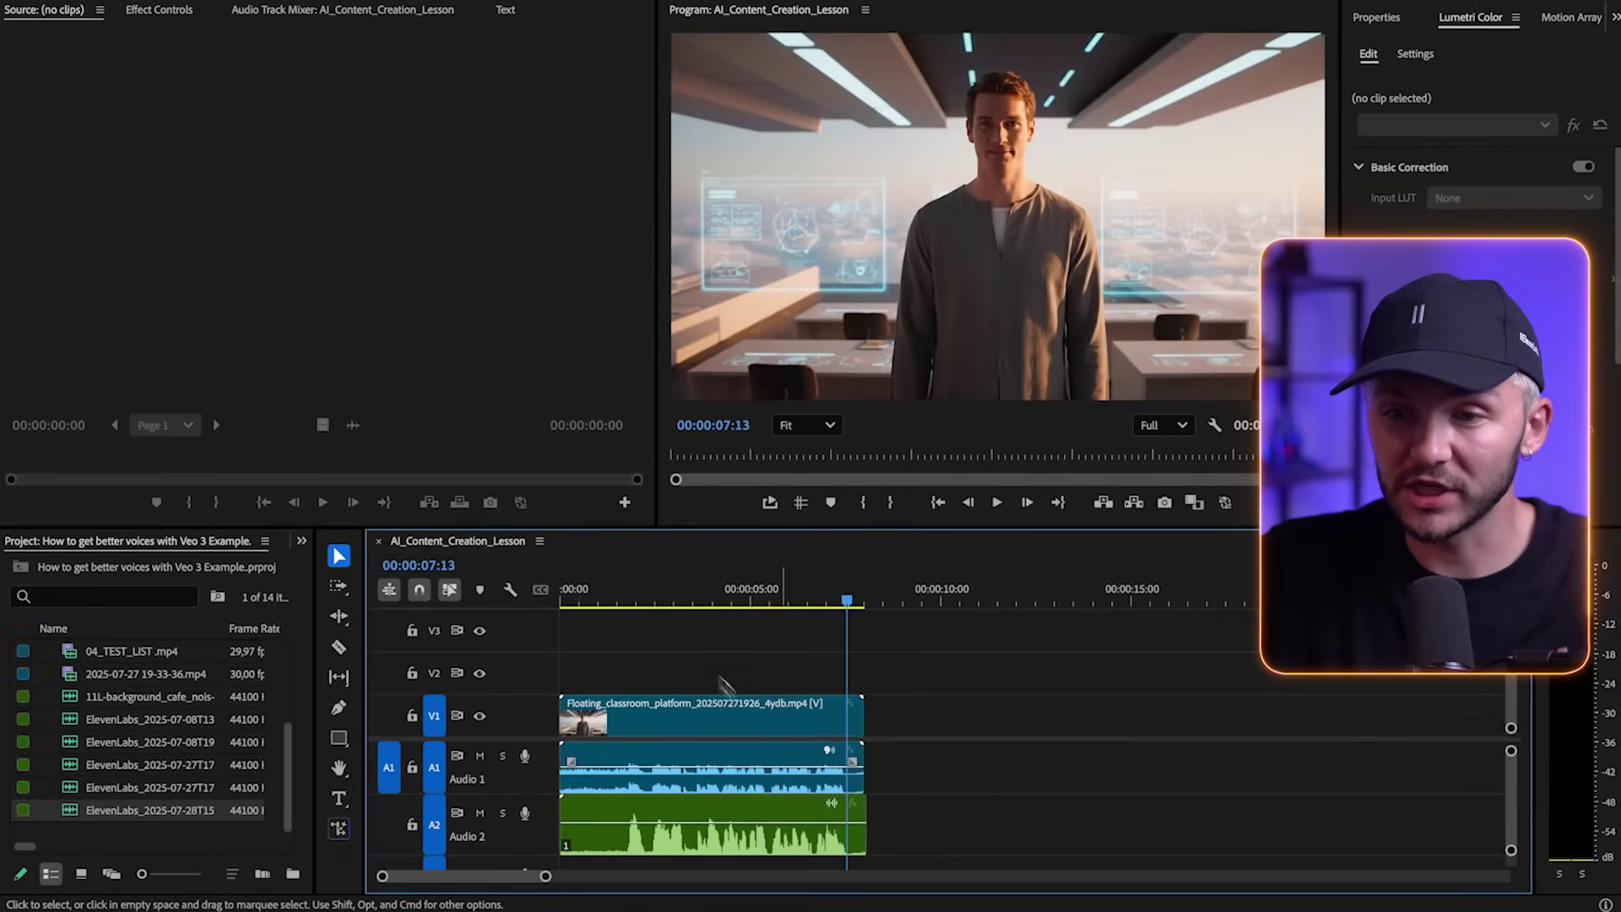
left_click_drag(667, 603, 640, 601)
key("equal")
key("equal")
key("equal")
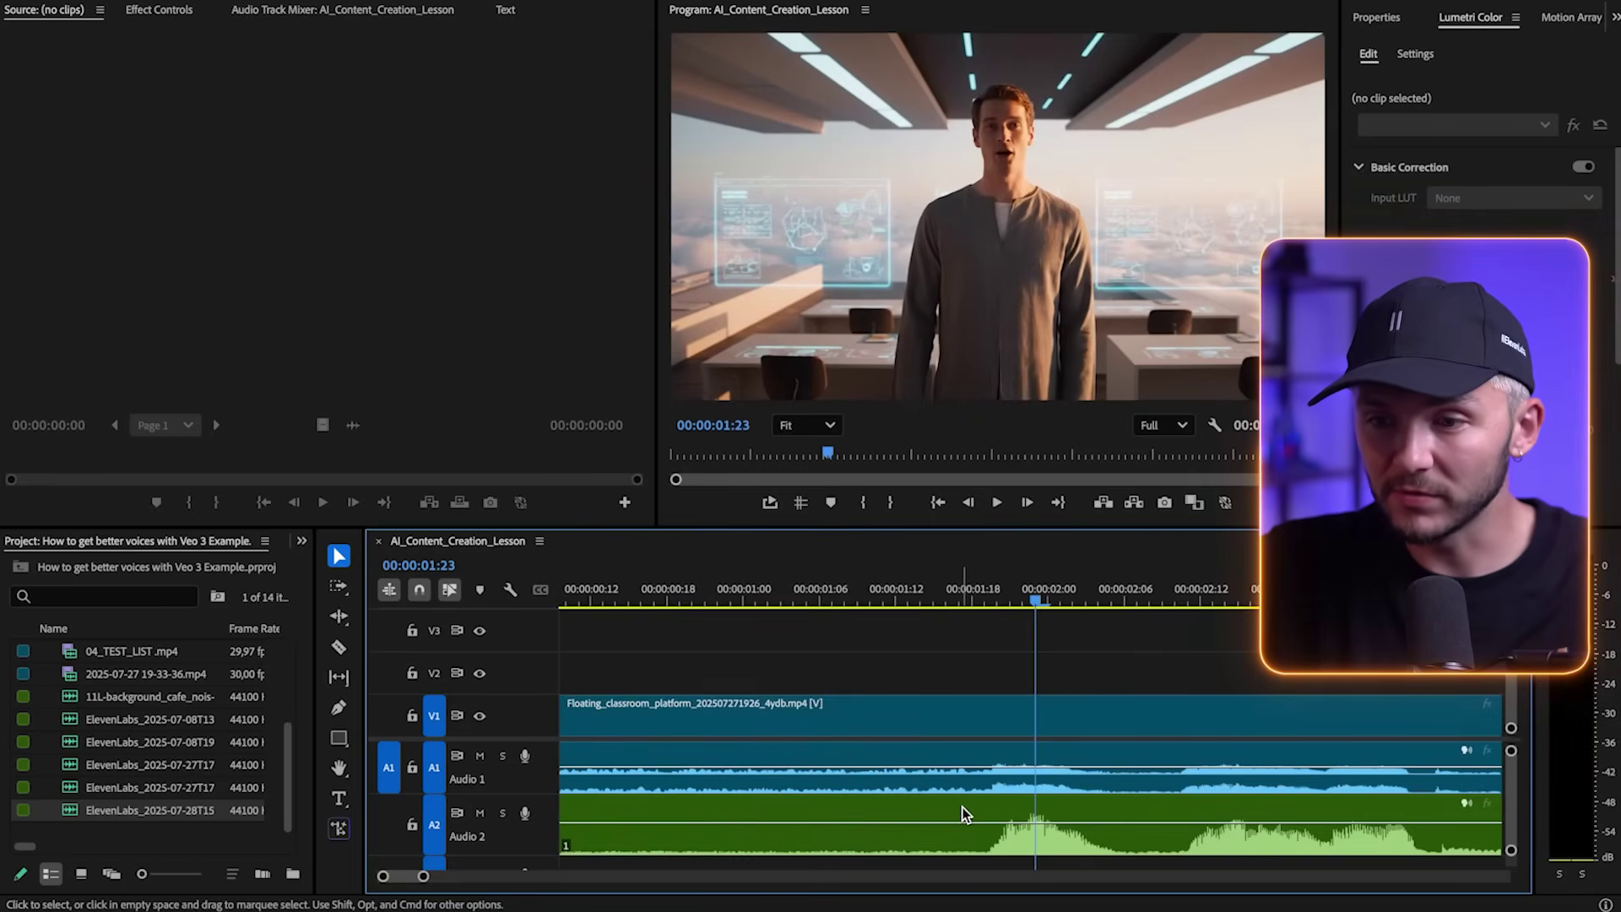
left_click(915, 792)
key("super+shift+e")
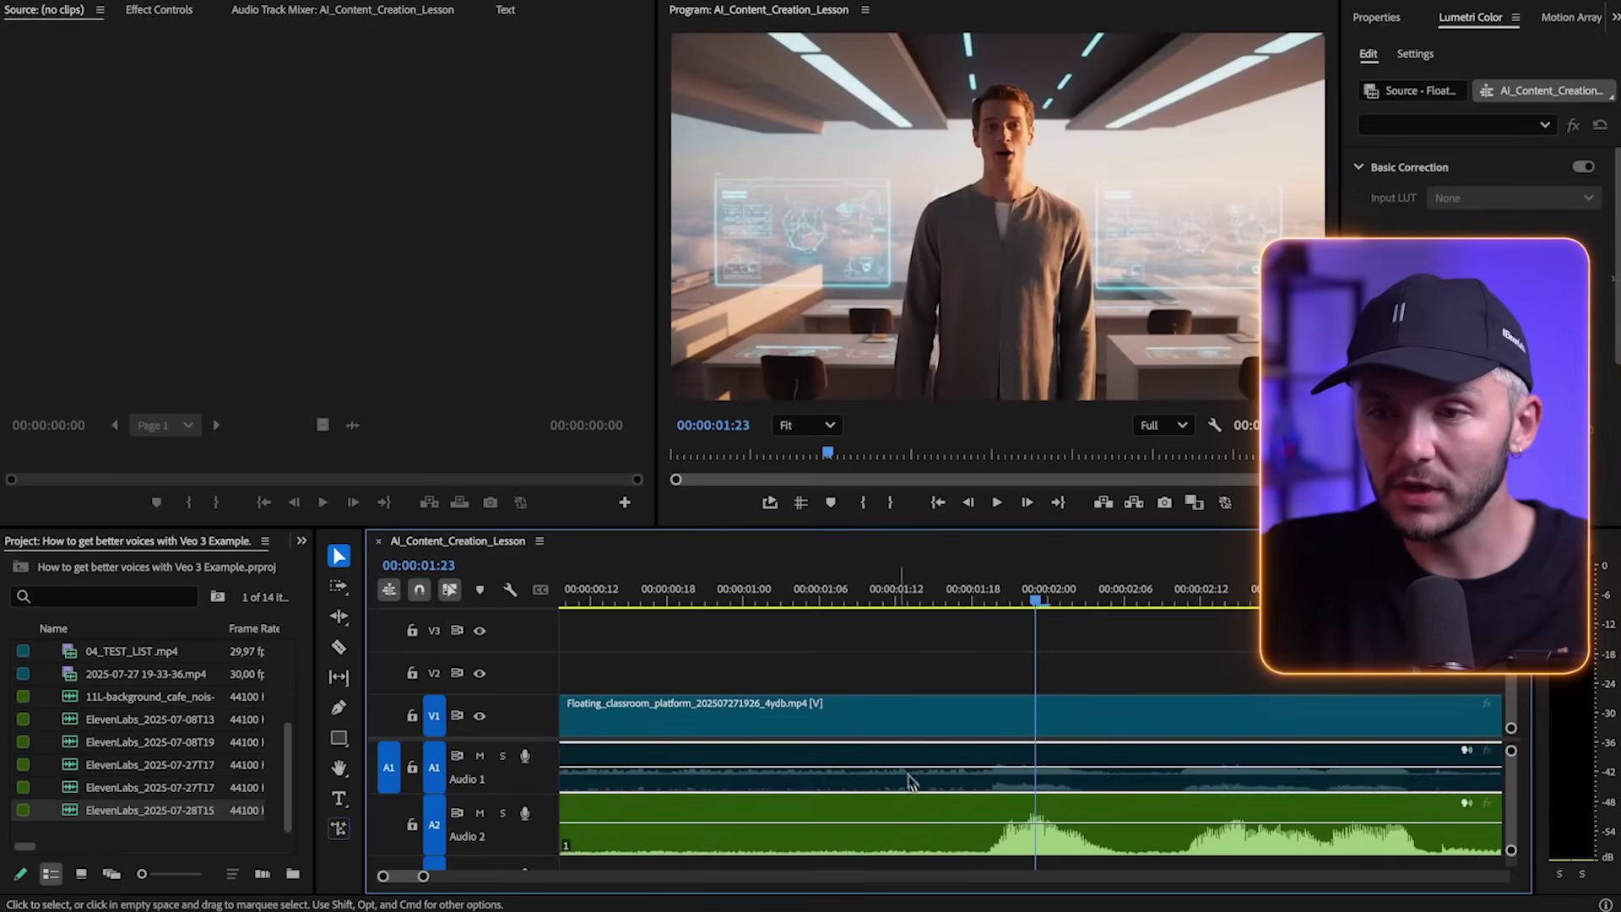
left_click(833, 602)
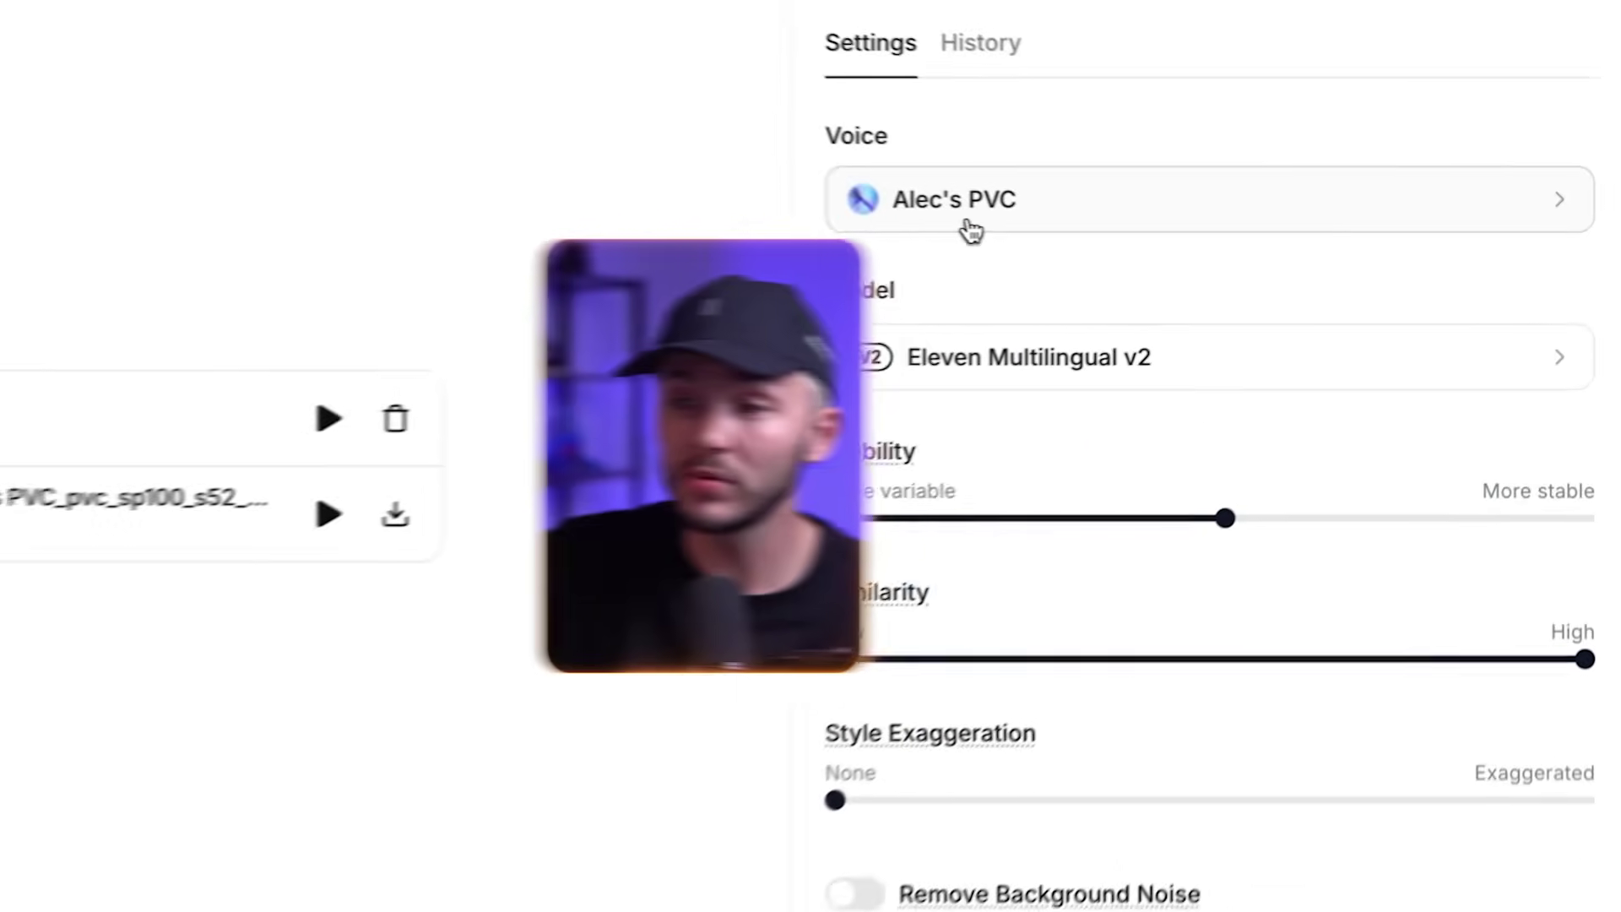
Regenerate the conversion with the Arabella voice and drag the new mp3 into Premiere's timeline.
left_click(1257, 221)
left_click(1252, 295)
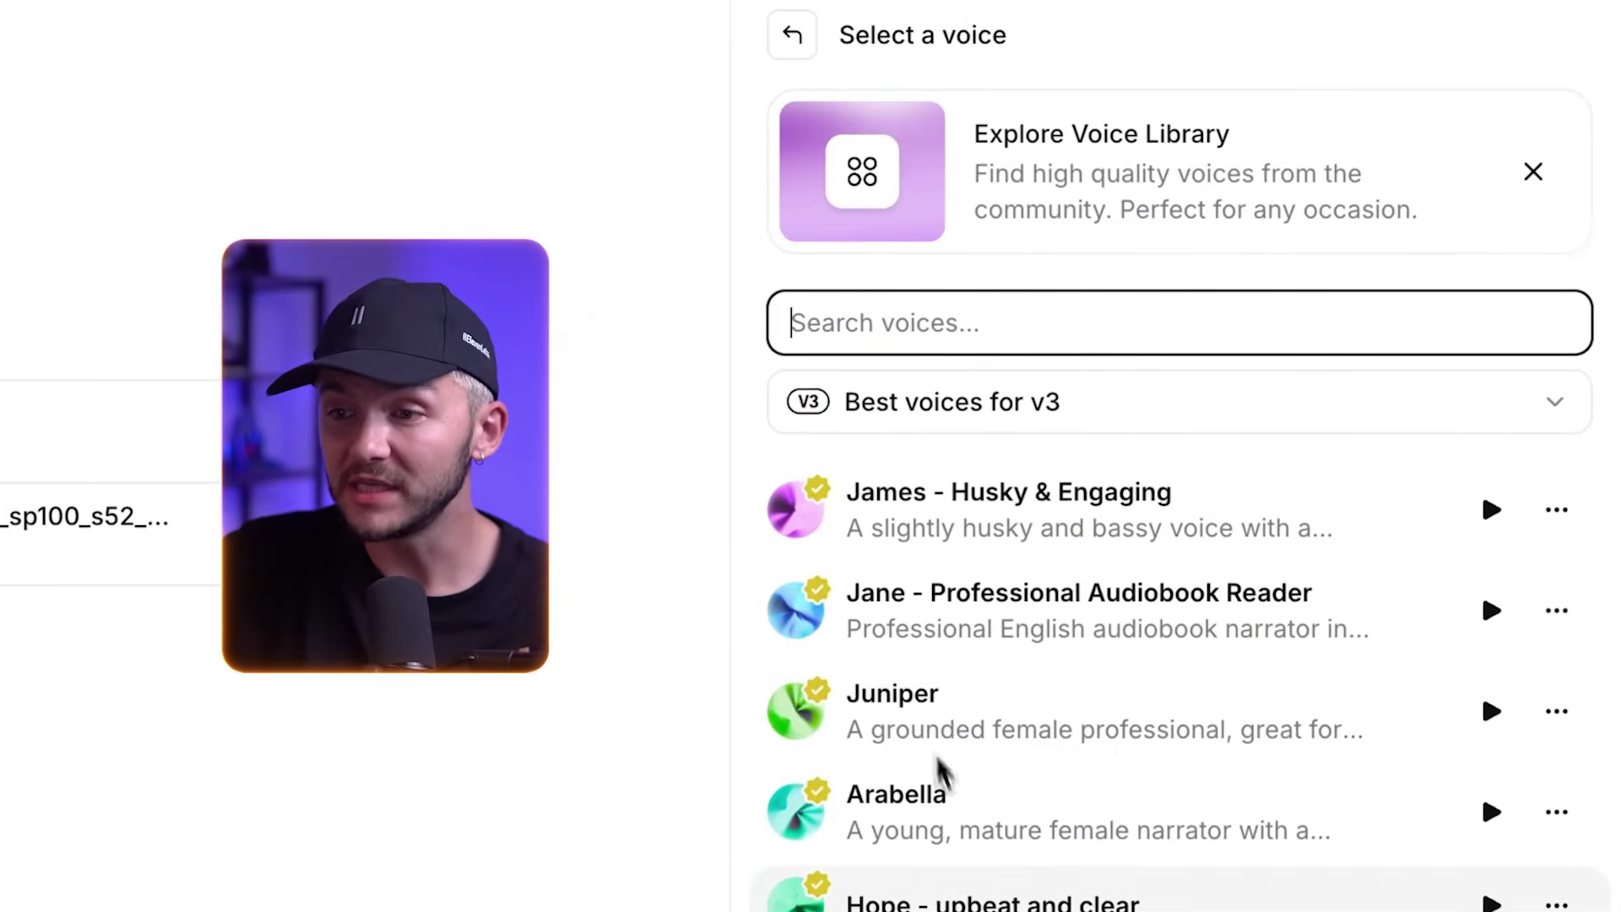
scroll(954, 752, "down", 5)
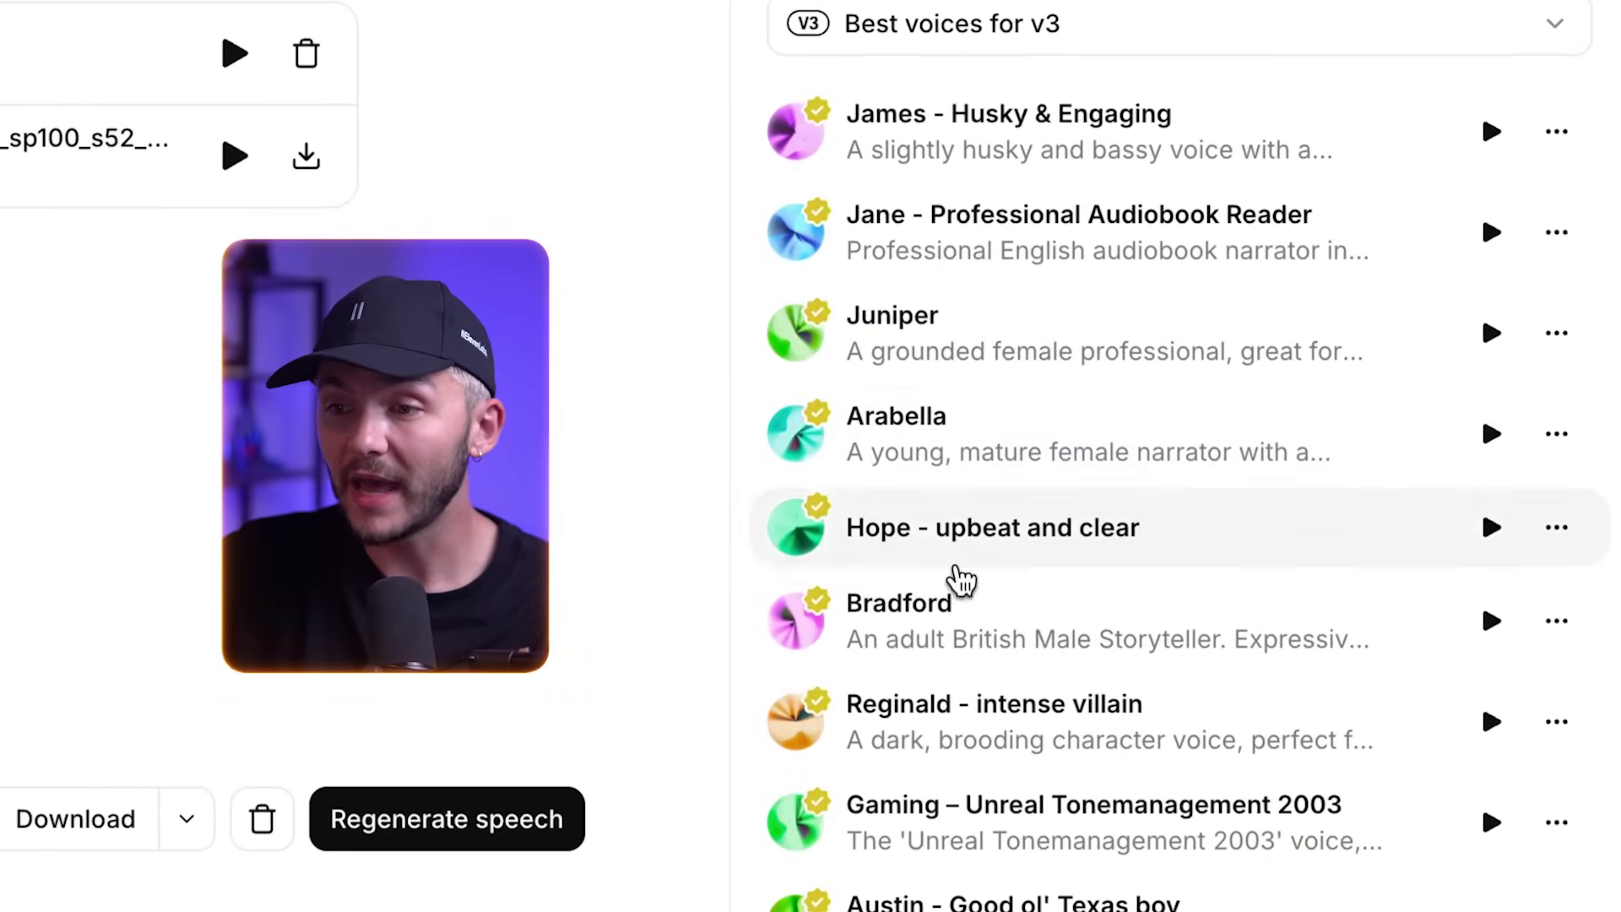
left_click(979, 426)
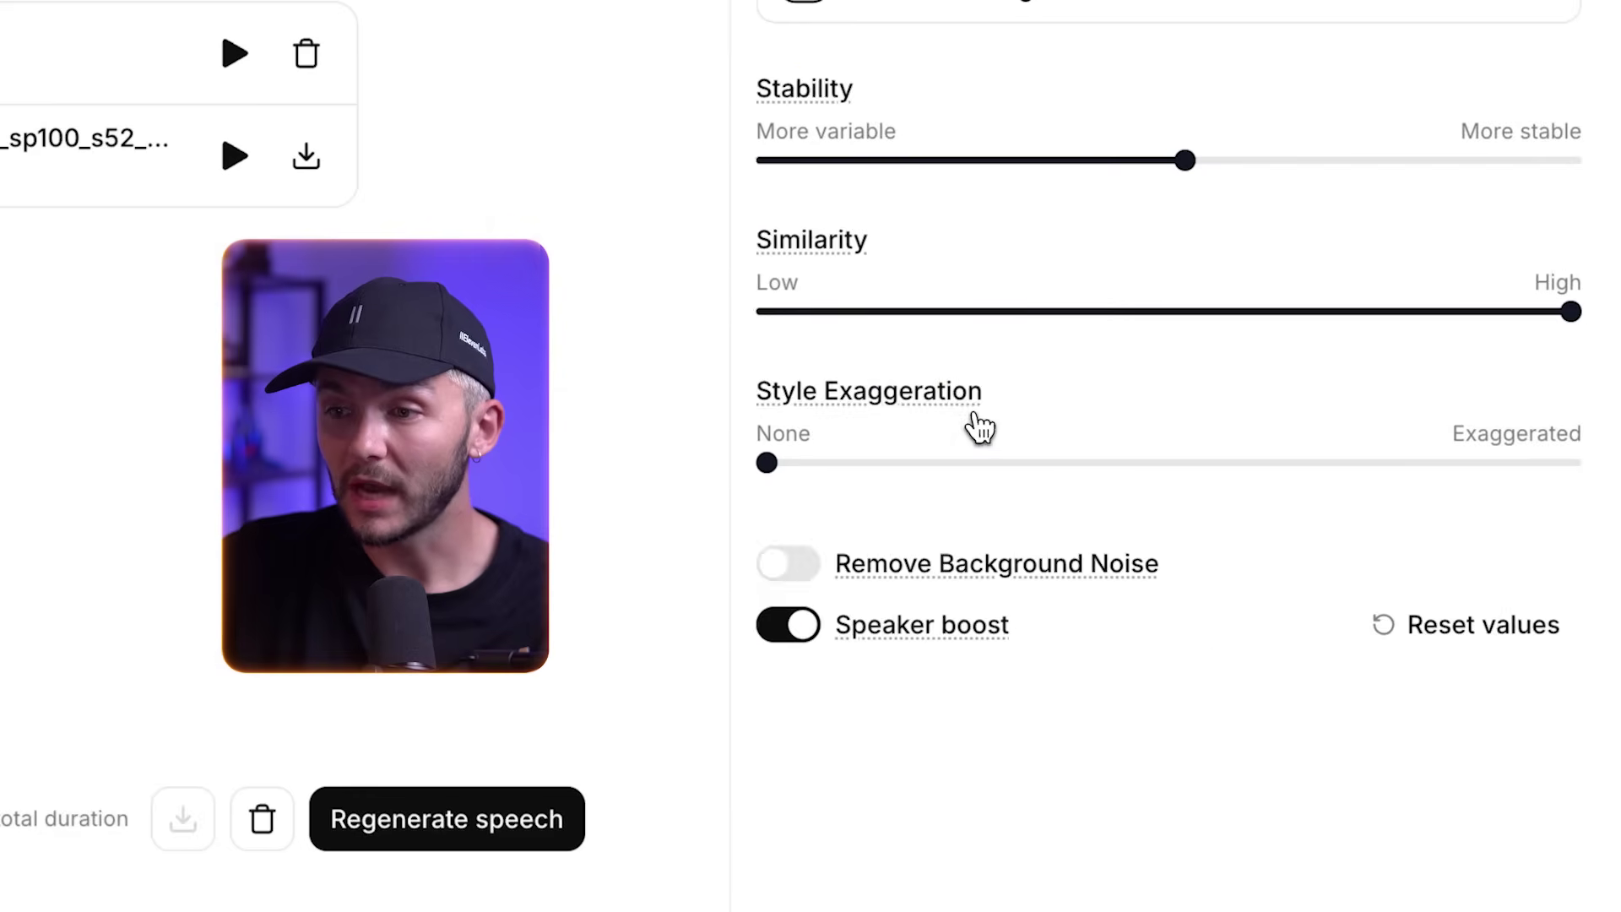
left_click(1145, 781)
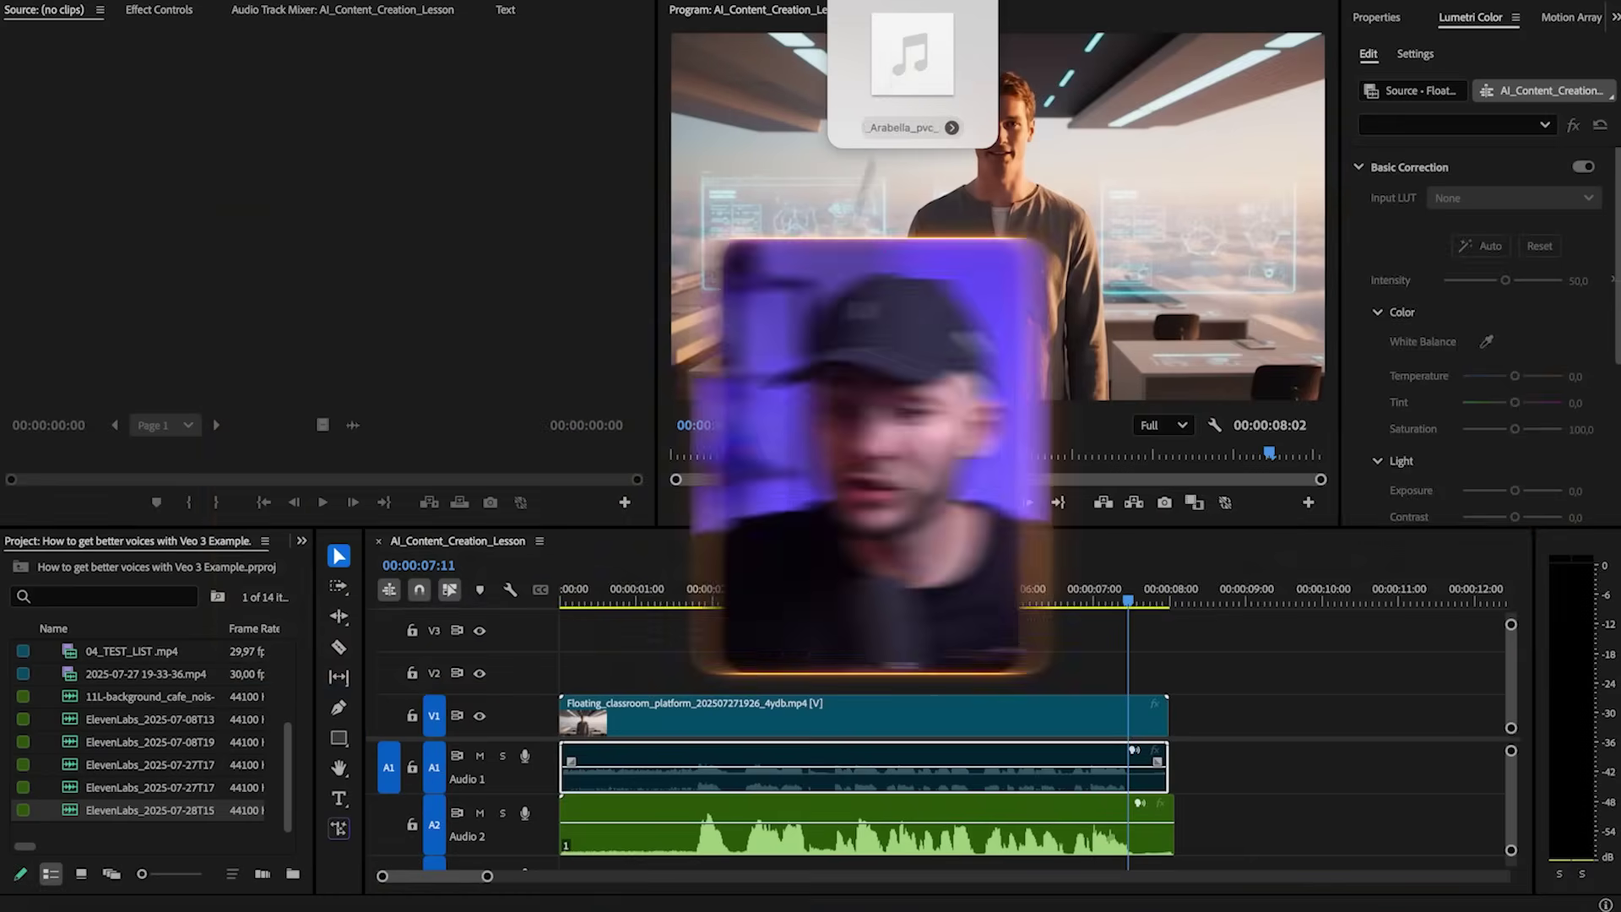
left_click_drag(907, 127, 657, 757)
Play the sequence full screen from about one second to hear the Arabella voice.
left_click(669, 584)
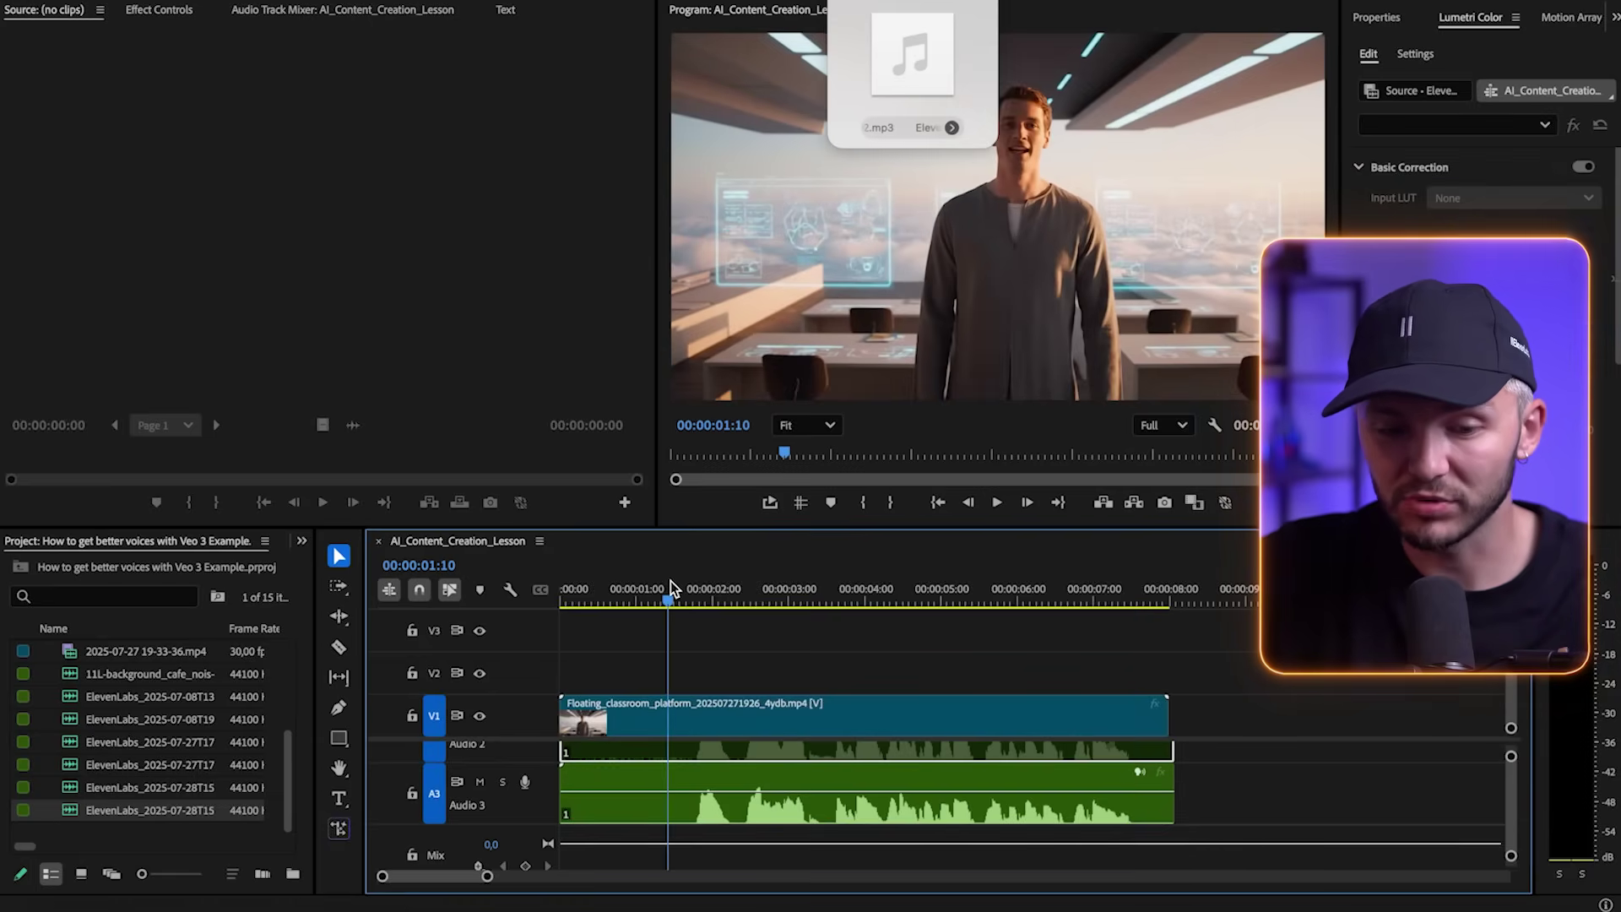
key("space")
key("ctrl+grave")
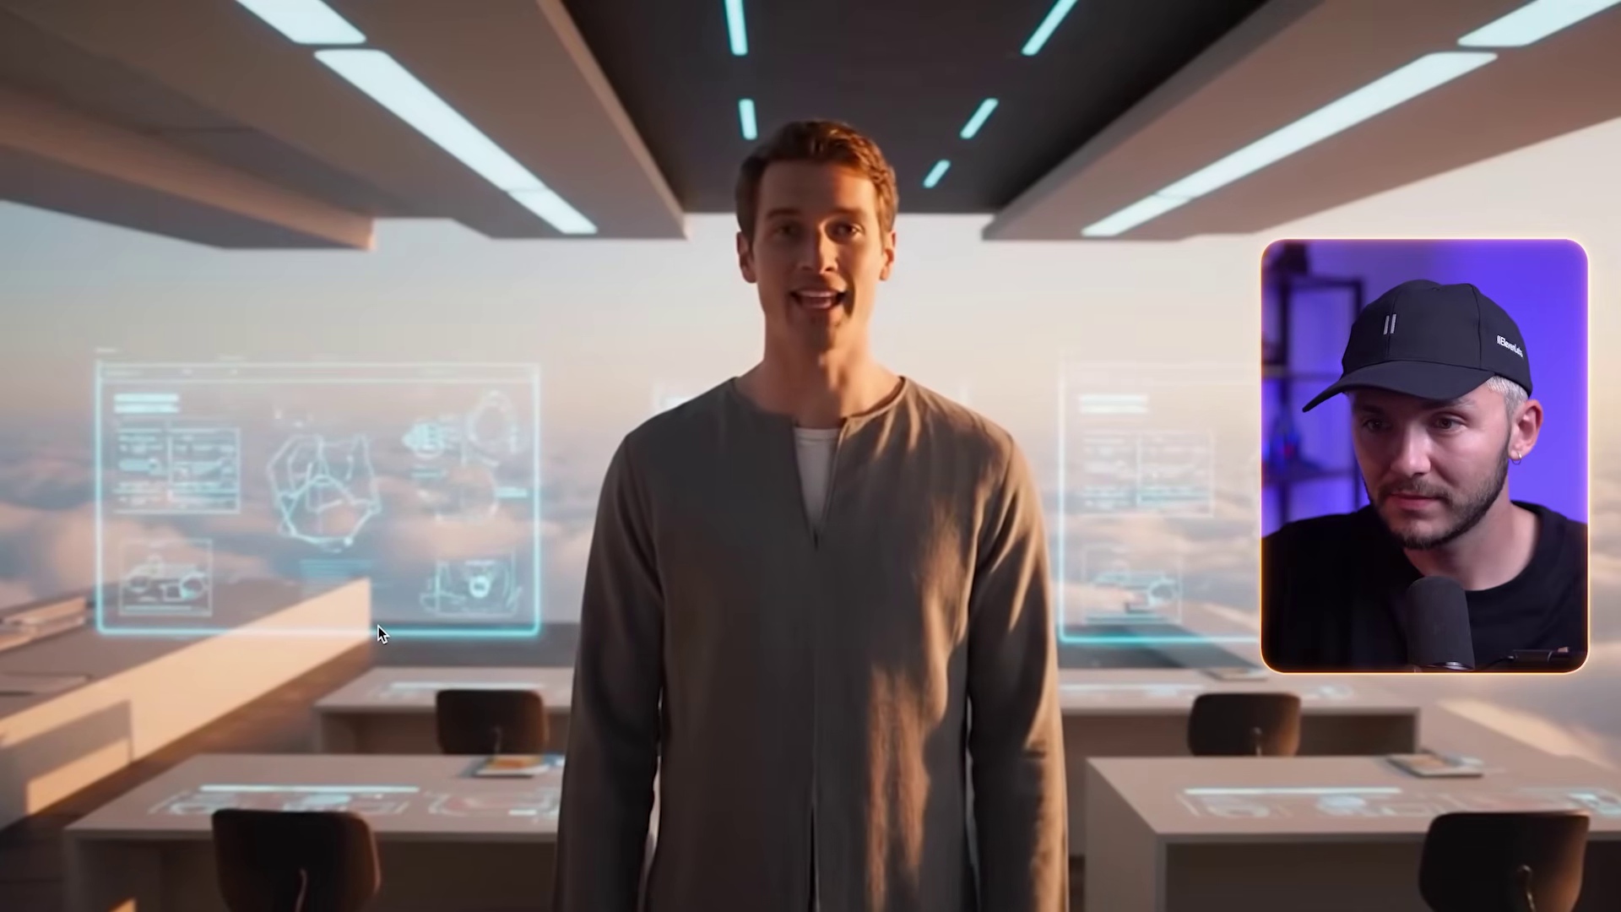